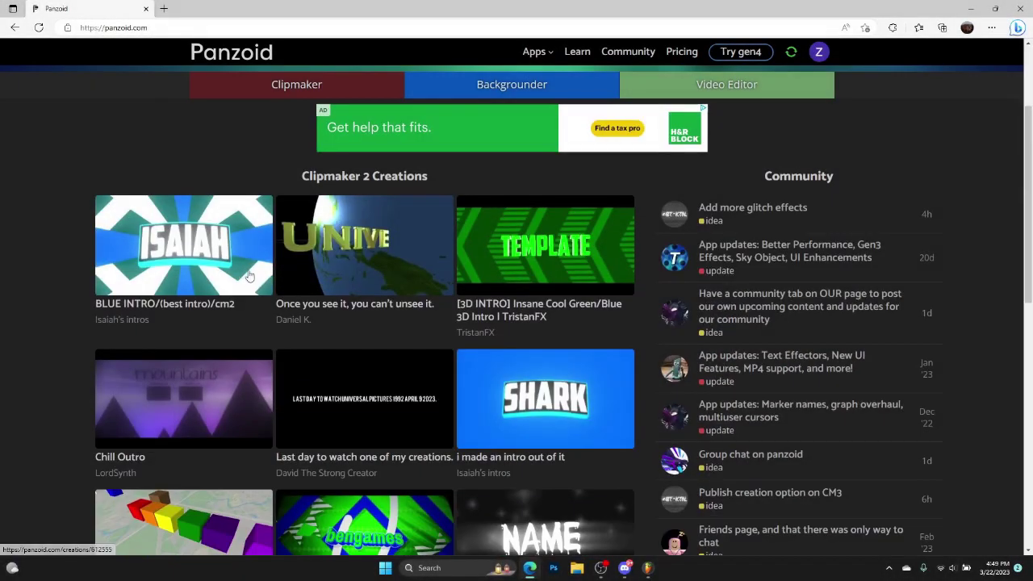
Look over the Clipmaker 2 intro templates featured on the Panzoid home page
{"action": "scroll", "coordinate": [249, 276], "scroll_direction": "up", "scroll_amount": 1}
{"action": "scroll", "coordinate": [247, 278], "scroll_direction": "down", "scroll_amount": 4}
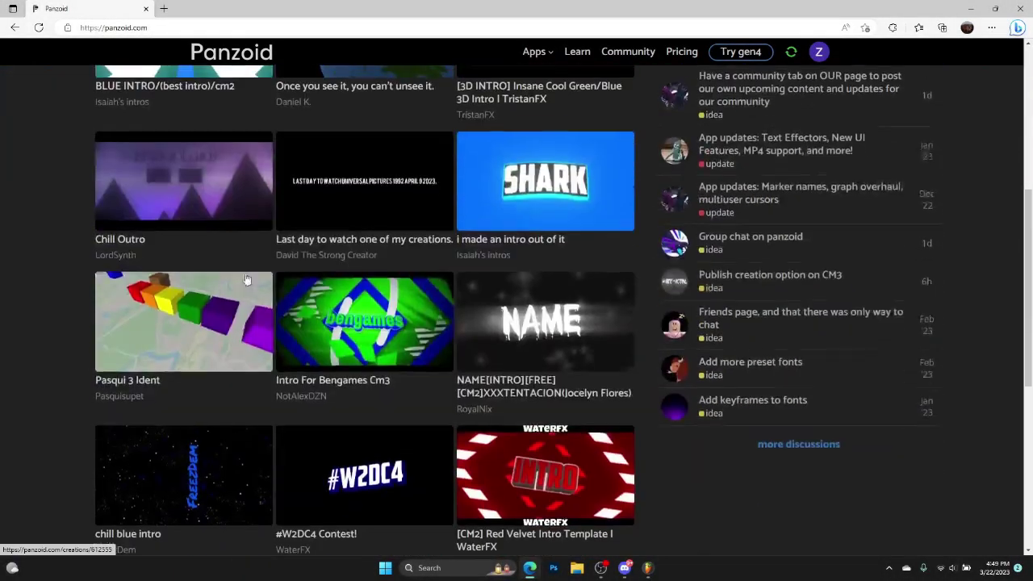
{"action": "scroll", "coordinate": [278, 314], "scroll_direction": "down", "scroll_amount": 1}
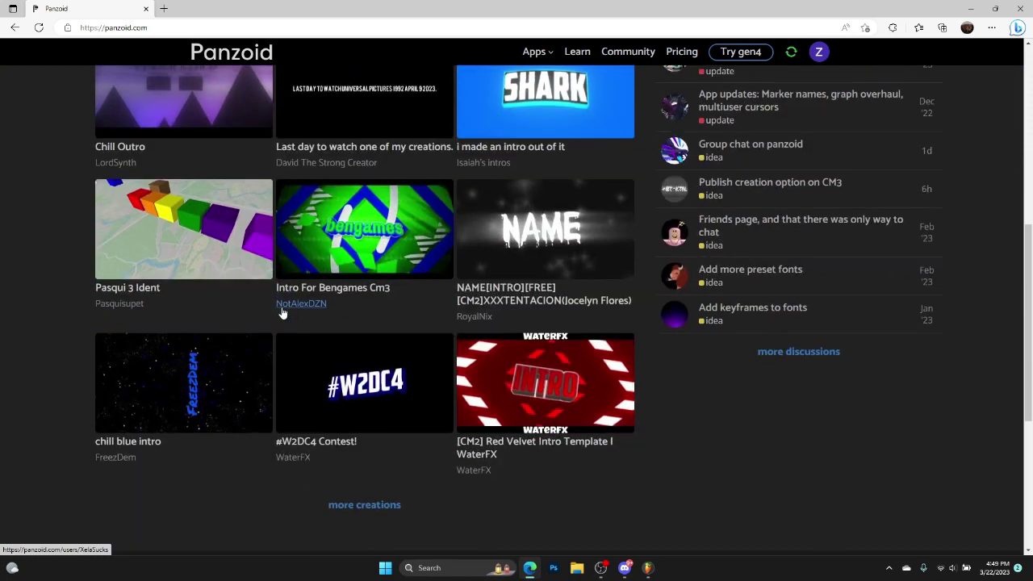
{"action": "scroll", "coordinate": [282, 313], "scroll_direction": "down", "scroll_amount": 1}
{"action": "scroll", "coordinate": [298, 315], "scroll_direction": "up", "scroll_amount": 7}
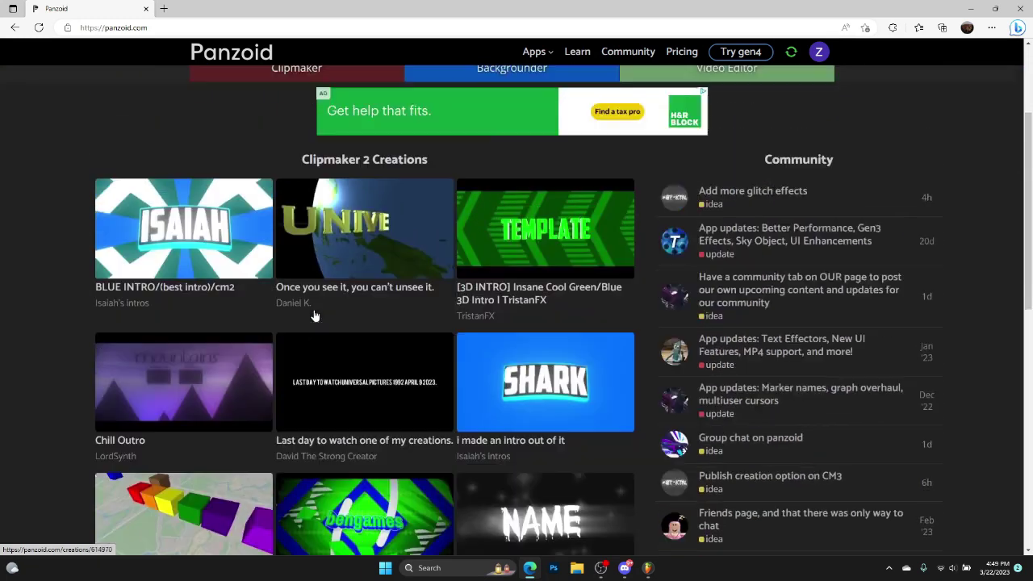
{"action": "scroll", "coordinate": [221, 199], "scroll_direction": "down", "scroll_amount": 5}
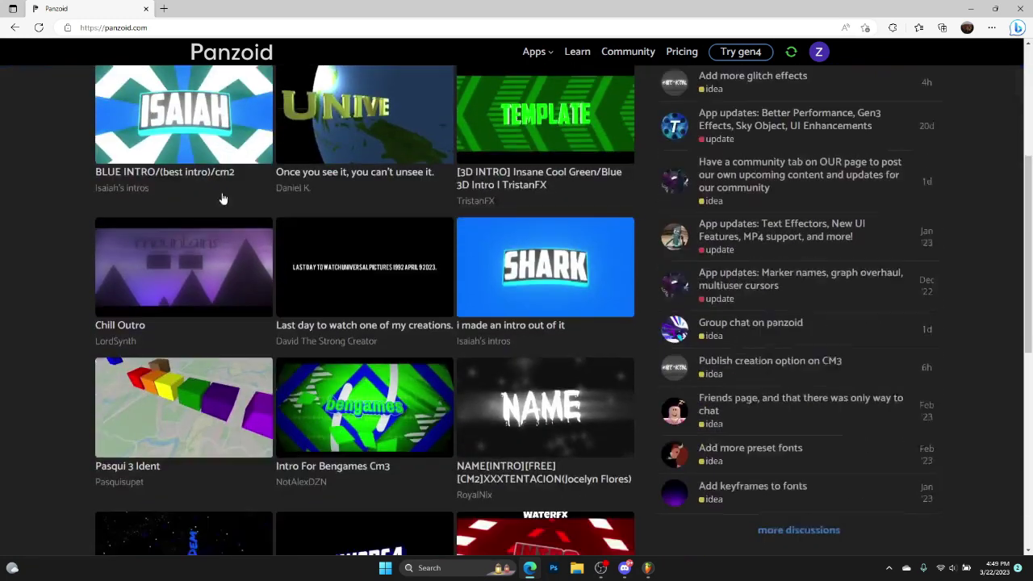
{"action": "scroll", "coordinate": [464, 279], "scroll_direction": "down", "scroll_amount": 1}
{"action": "scroll", "coordinate": [440, 266], "scroll_direction": "up", "scroll_amount": 5}
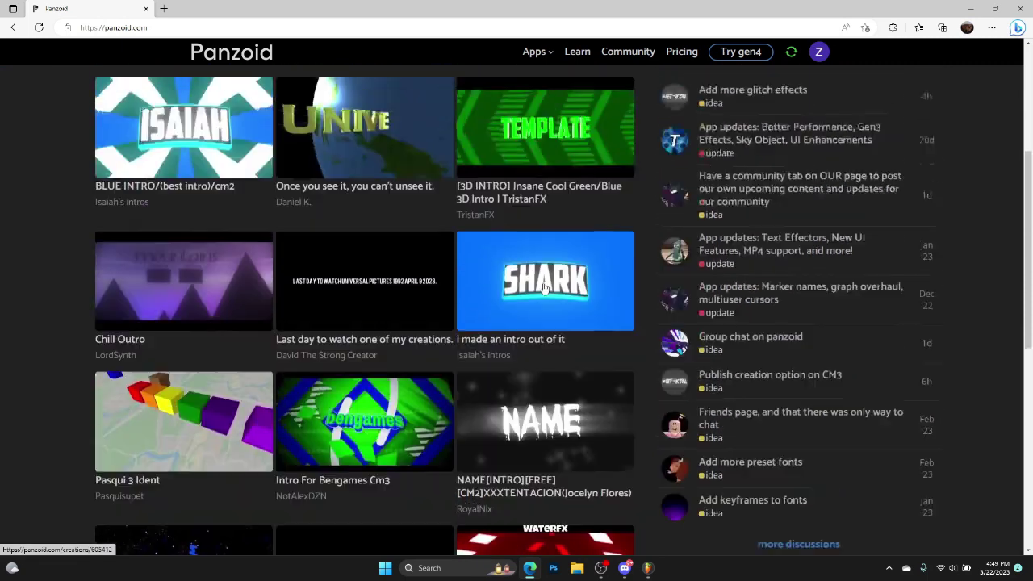
{"action": "scroll", "coordinate": [417, 253], "scroll_direction": "down", "scroll_amount": 2}
{"action": "scroll", "coordinate": [502, 393], "scroll_direction": "down", "scroll_amount": 4}
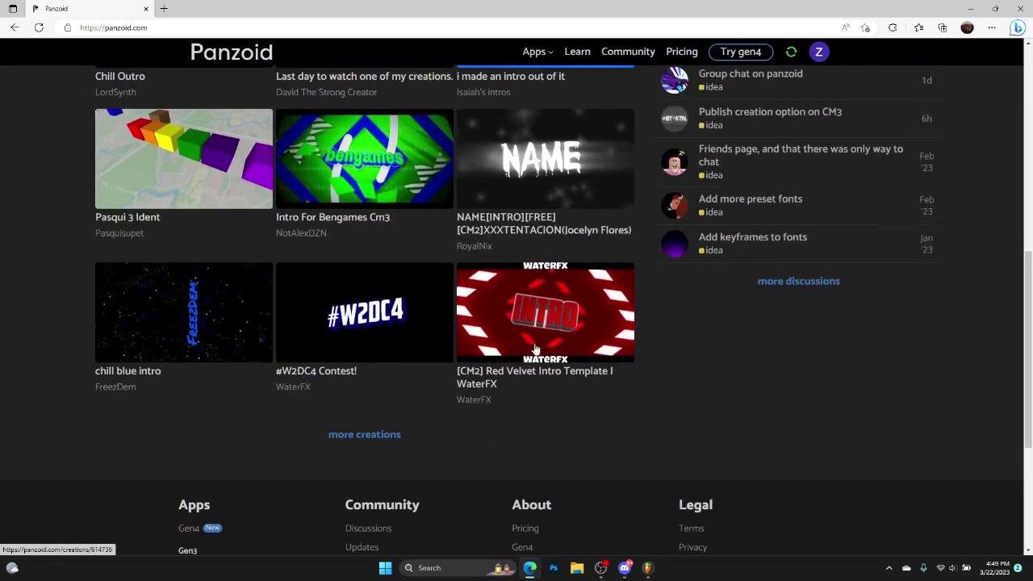
Browse the latest community creations and open the red 'soane' intro template in Clipmaker
{"action": "left_click", "coordinate": [377, 428]}
{"action": "left_click", "coordinate": [413, 84]}
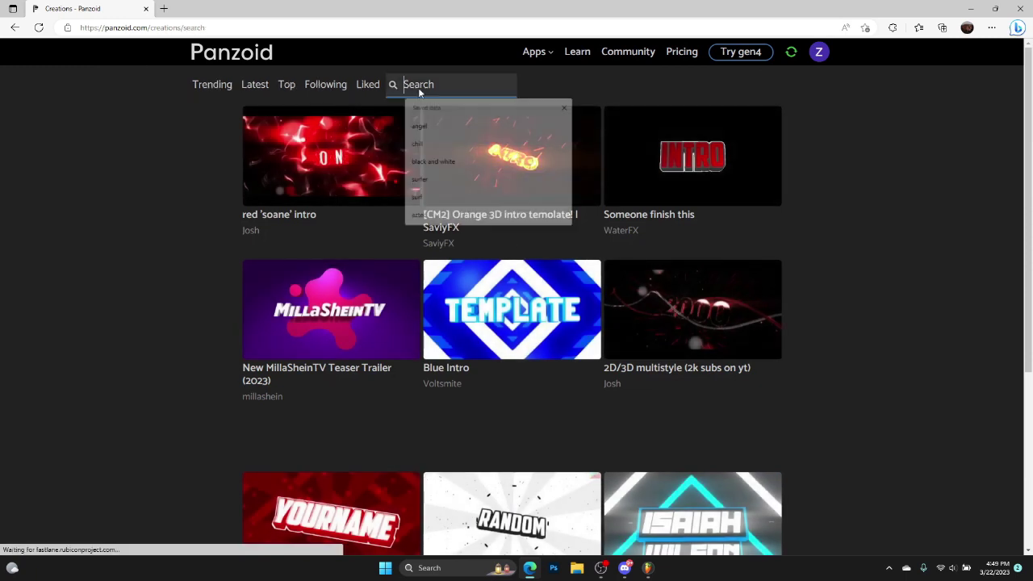
{"action": "left_click", "coordinate": [255, 85]}
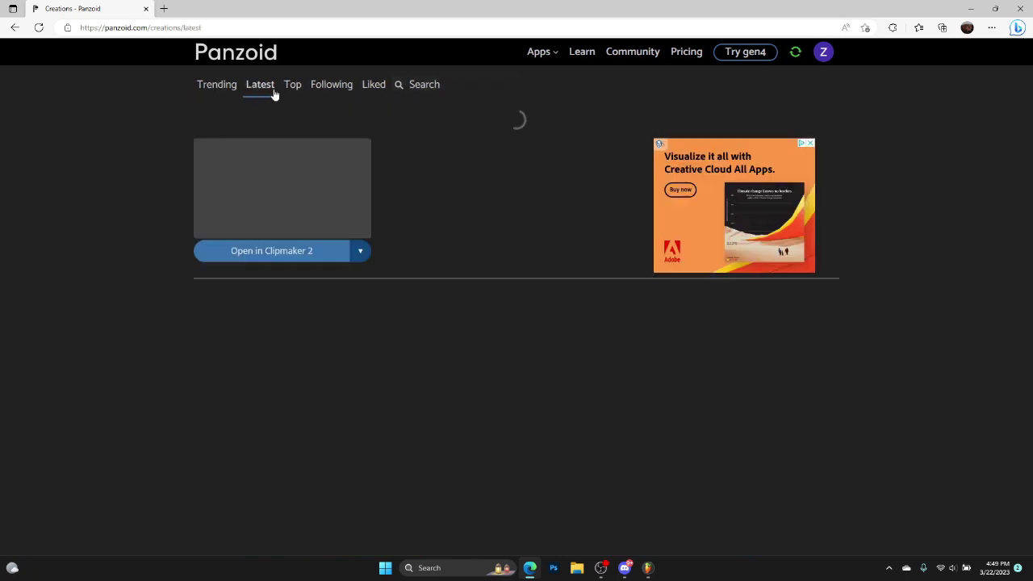
{"action": "scroll", "coordinate": [565, 266], "scroll_direction": "down", "scroll_amount": 20}
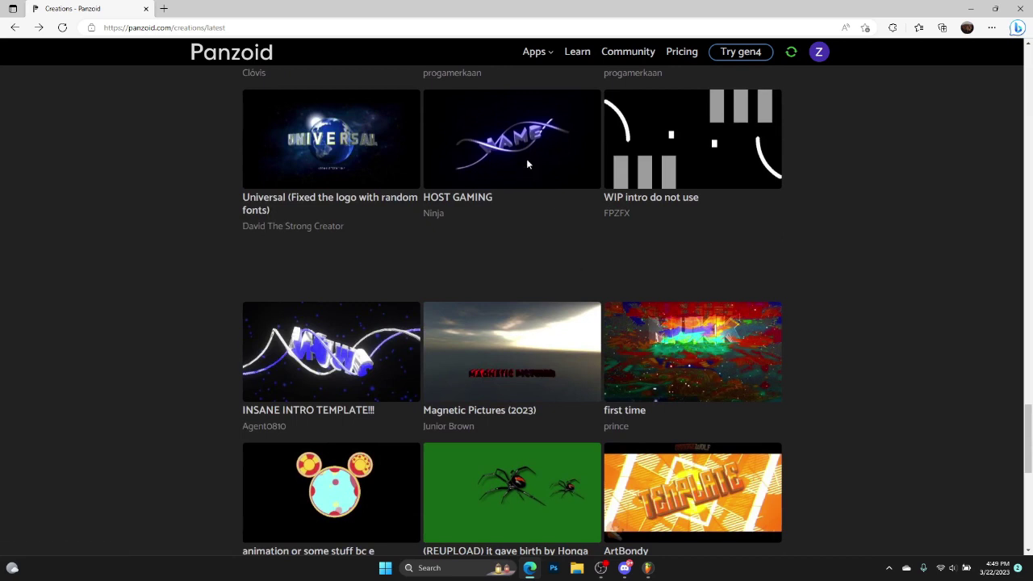
{"action": "left_click", "coordinate": [527, 164]}
{"action": "left_click", "coordinate": [261, 183]}
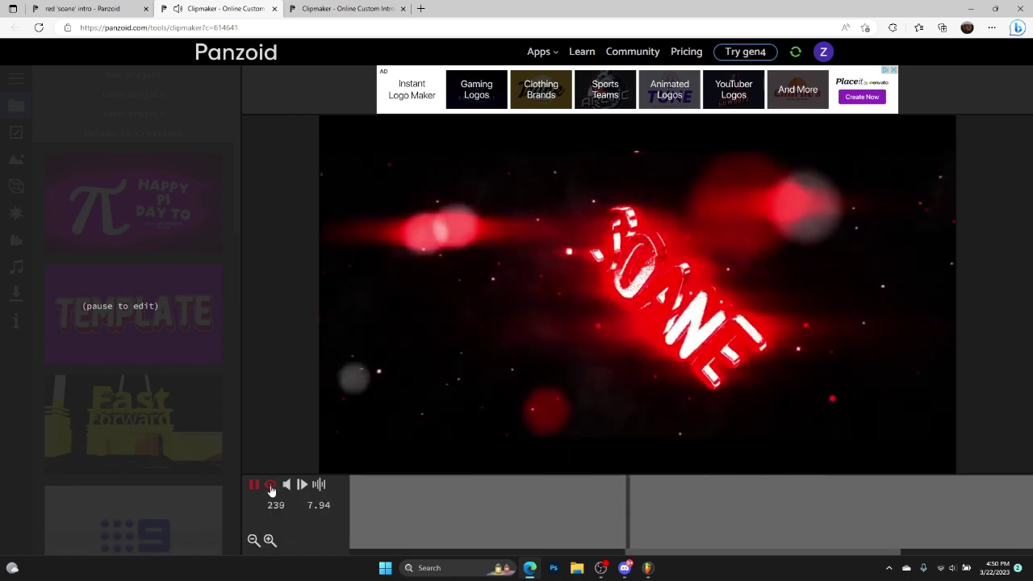
Pause the 'soane' intro's preview and review its download options, camera settings and effects list
{"action": "left_click", "coordinate": [255, 485]}
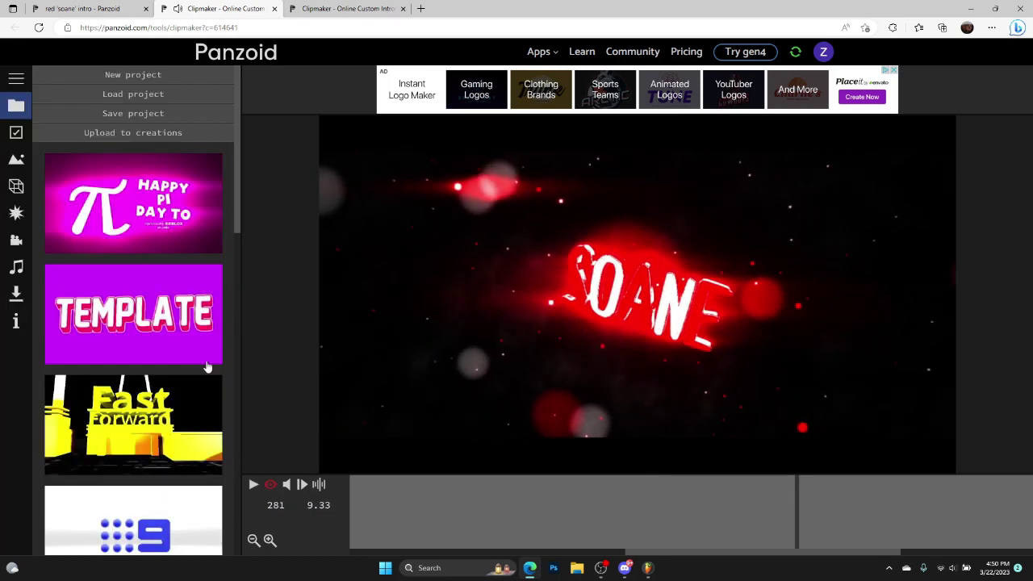
{"action": "left_click", "coordinate": [19, 294]}
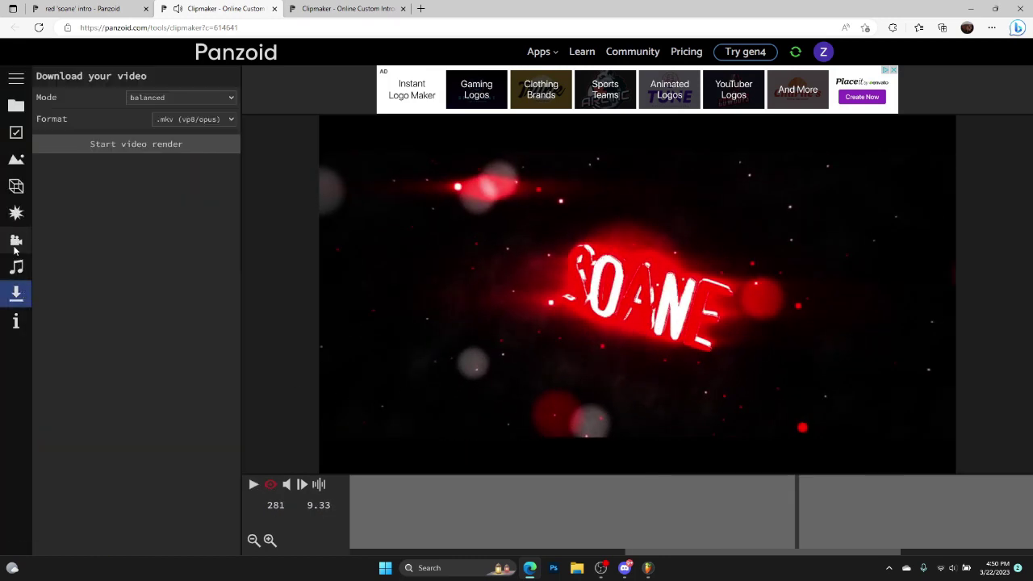
{"action": "left_click", "coordinate": [16, 239]}
{"action": "left_click", "coordinate": [16, 215]}
{"action": "scroll", "coordinate": [140, 179], "scroll_direction": "down", "scroll_amount": 2}
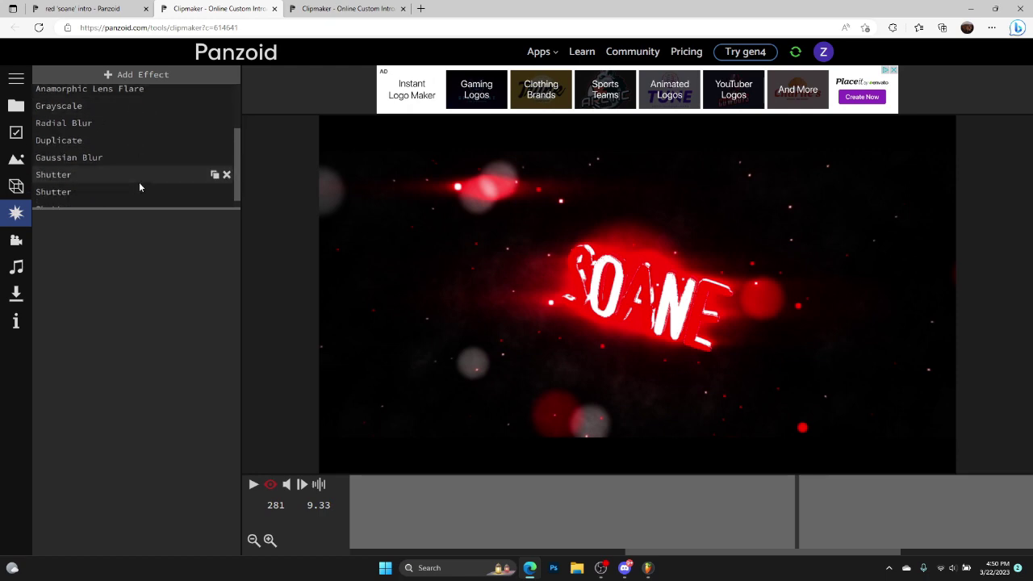
{"action": "scroll", "coordinate": [139, 181], "scroll_direction": "up", "scroll_amount": 1}
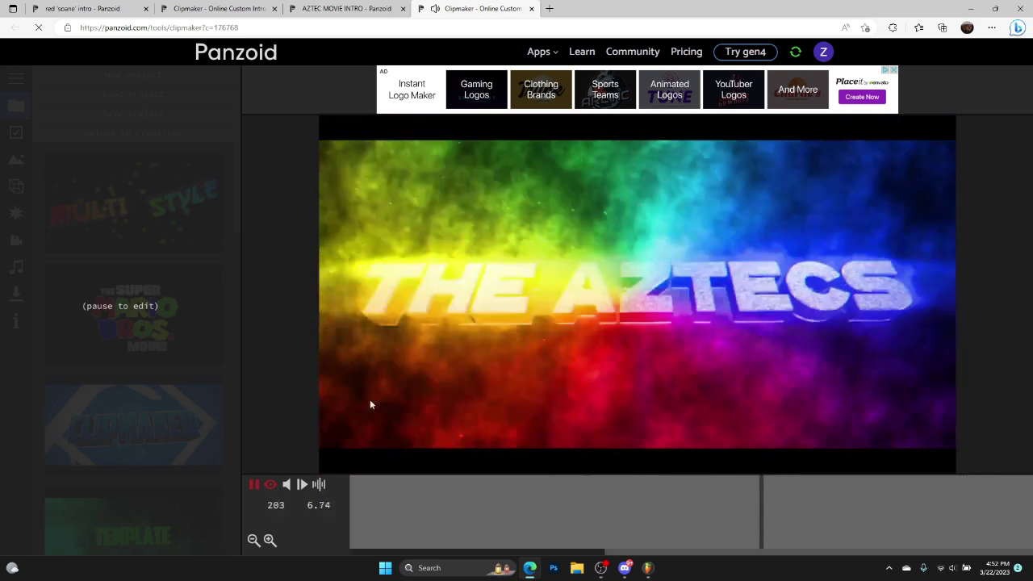
Pause the Aztec movie intro's preview and inspect its audio track settings
{"action": "left_click", "coordinate": [270, 485]}
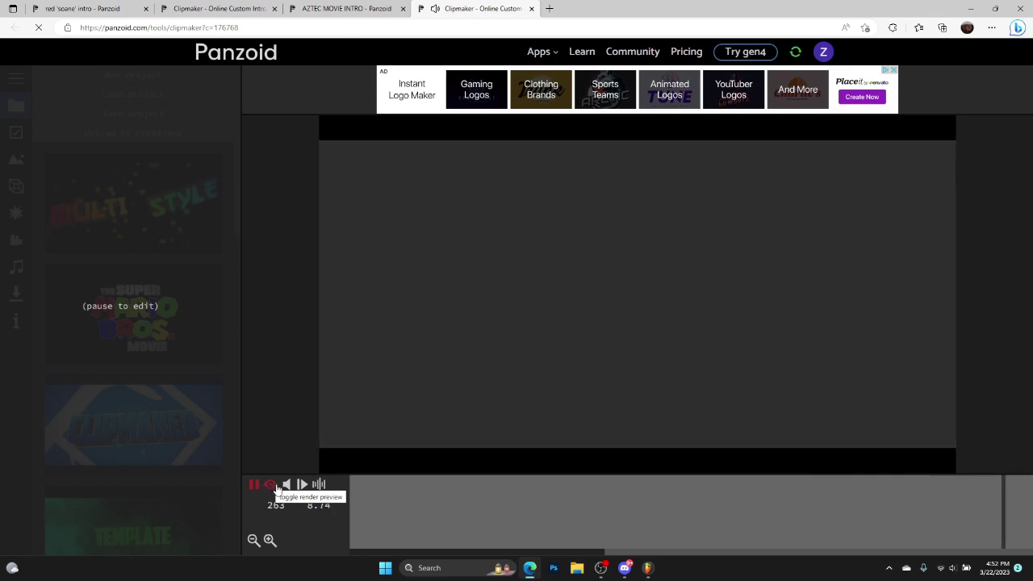
{"action": "left_click", "coordinate": [285, 484]}
{"action": "left_click", "coordinate": [252, 485]}
{"action": "left_click", "coordinate": [16, 267]}
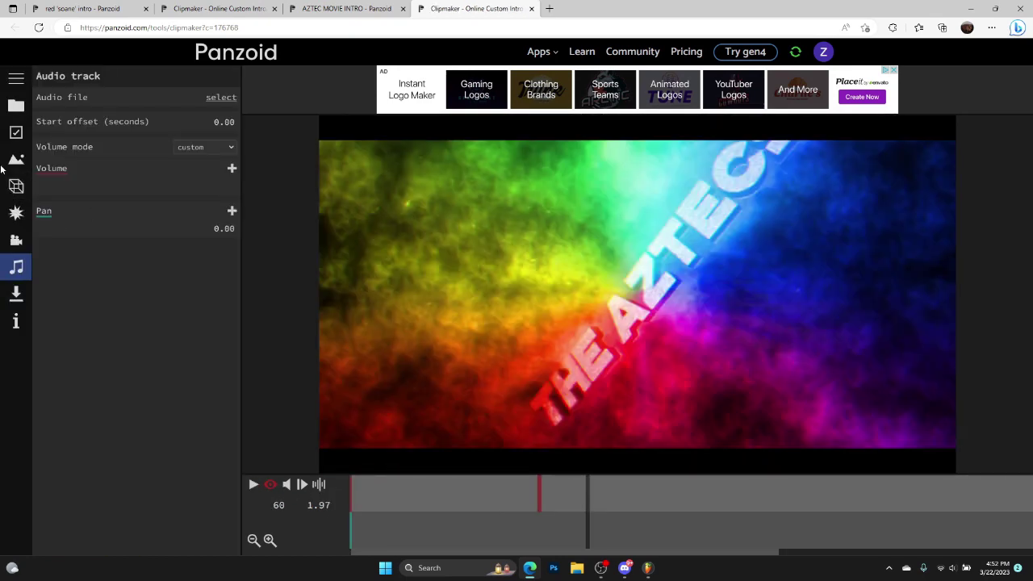
Replace both 3D text layers reading THE AZTECS with the creator's name and play the preview
{"action": "left_click", "coordinate": [16, 187]}
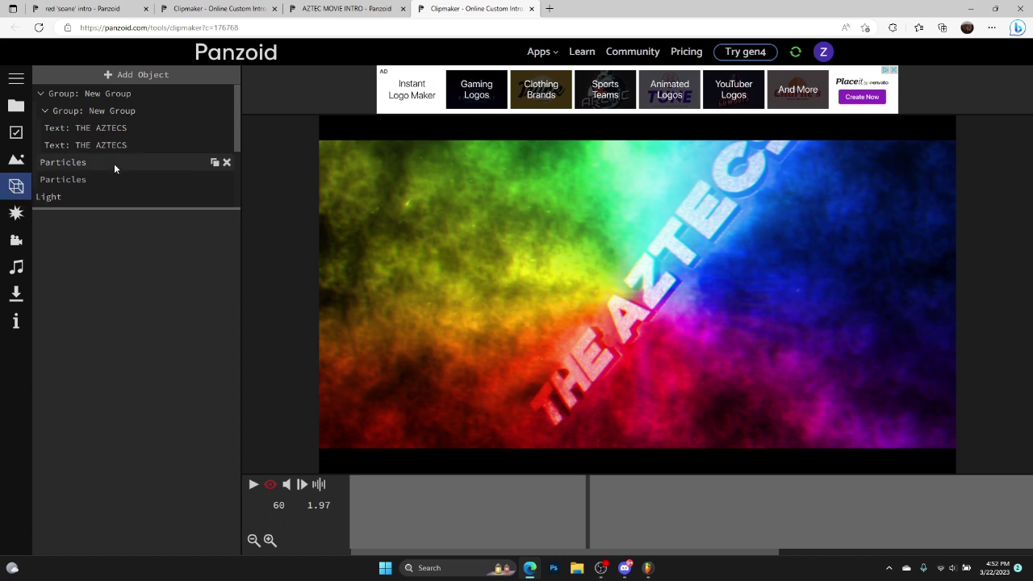
{"action": "left_click", "coordinate": [105, 127]}
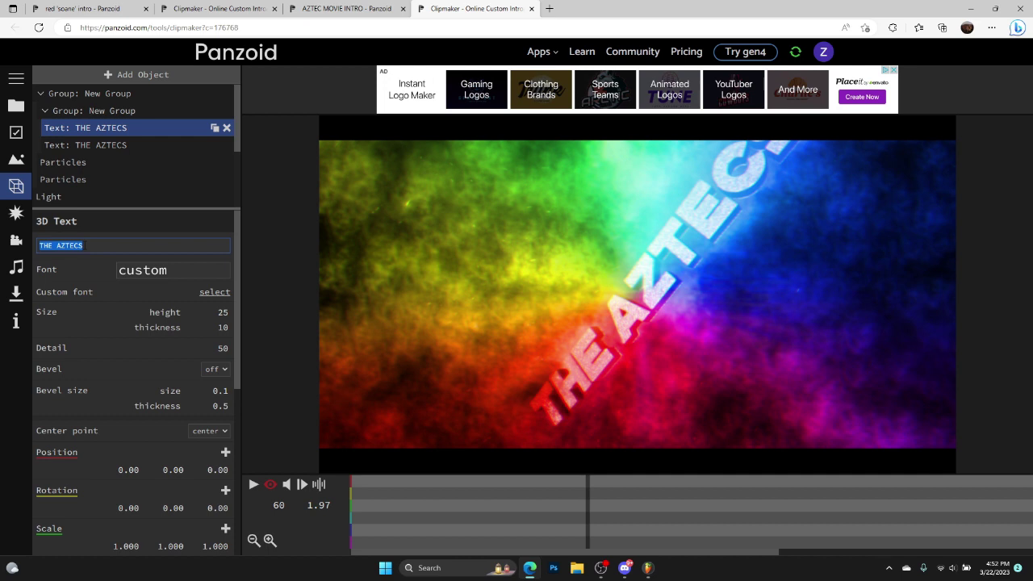
{"action": "left_click", "coordinate": [85, 245]}
{"action": "type", "text": "ZAYNE"}
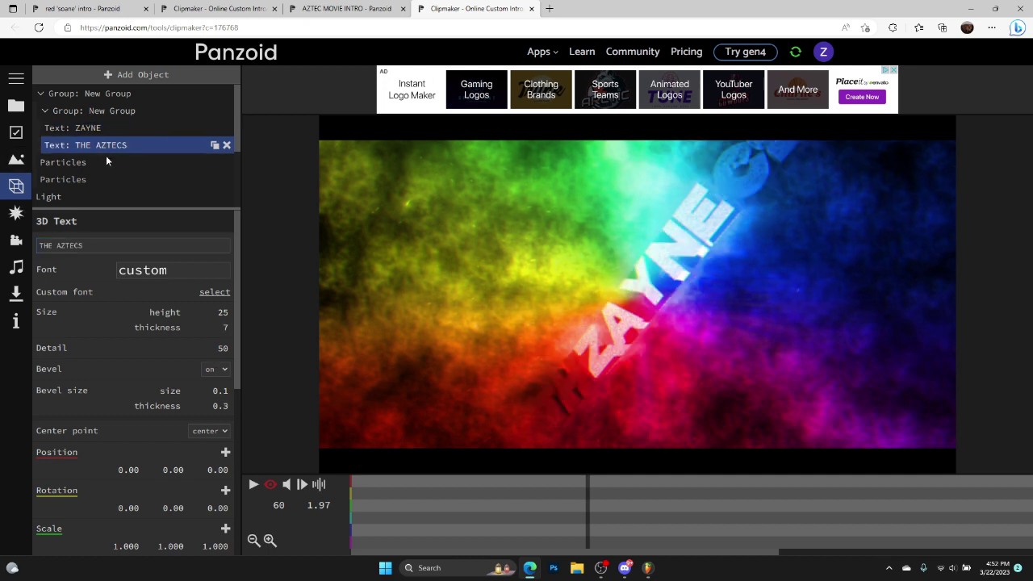
{"action": "key", "text": "ctrl+a"}
{"action": "type", "text": "ZAYNE"}
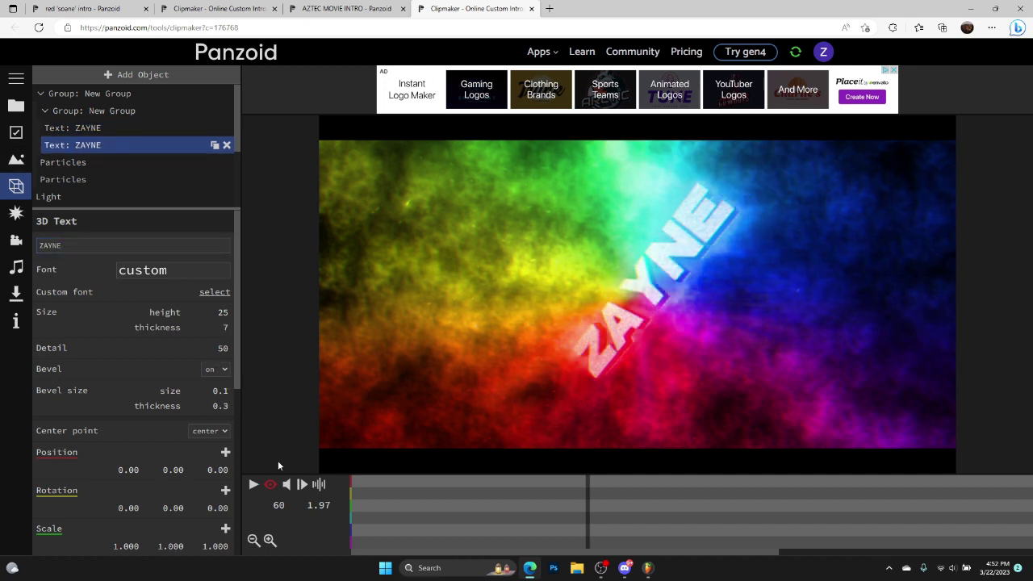
{"action": "left_click", "coordinate": [253, 486]}
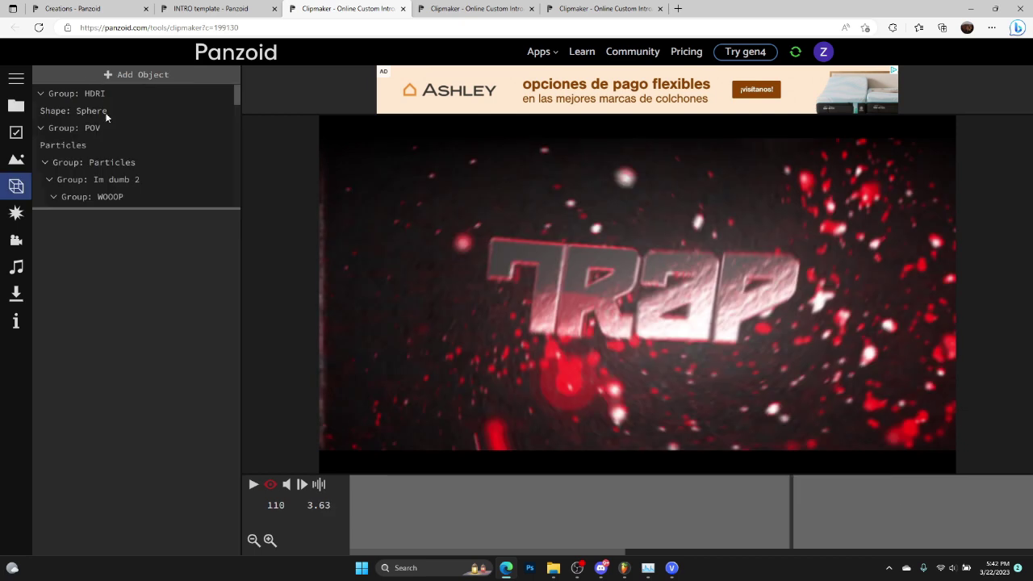
Examine the individual letter groups inside the TRAP group, selecting the one for the letter T
{"action": "scroll", "coordinate": [106, 129], "scroll_direction": "down", "scroll_amount": 2}
{"action": "scroll", "coordinate": [108, 139], "scroll_direction": "down", "scroll_amount": 3}
{"action": "left_click", "coordinate": [99, 137]}
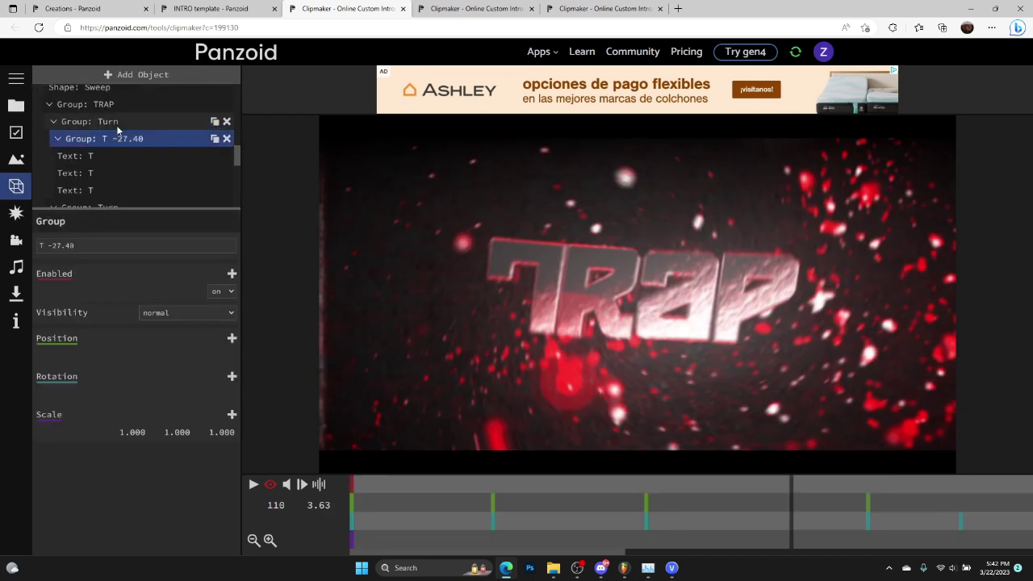
{"action": "scroll", "coordinate": [101, 141], "scroll_direction": "down", "scroll_amount": 2}
{"action": "scroll", "coordinate": [102, 146], "scroll_direction": "down", "scroll_amount": 3}
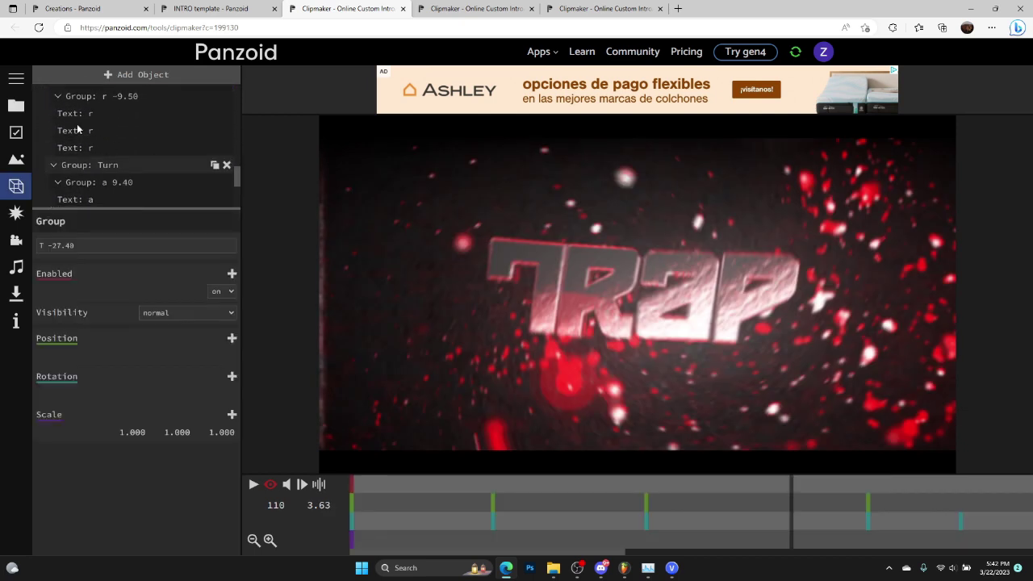
{"action": "scroll", "coordinate": [112, 168], "scroll_direction": "up", "scroll_amount": 3}
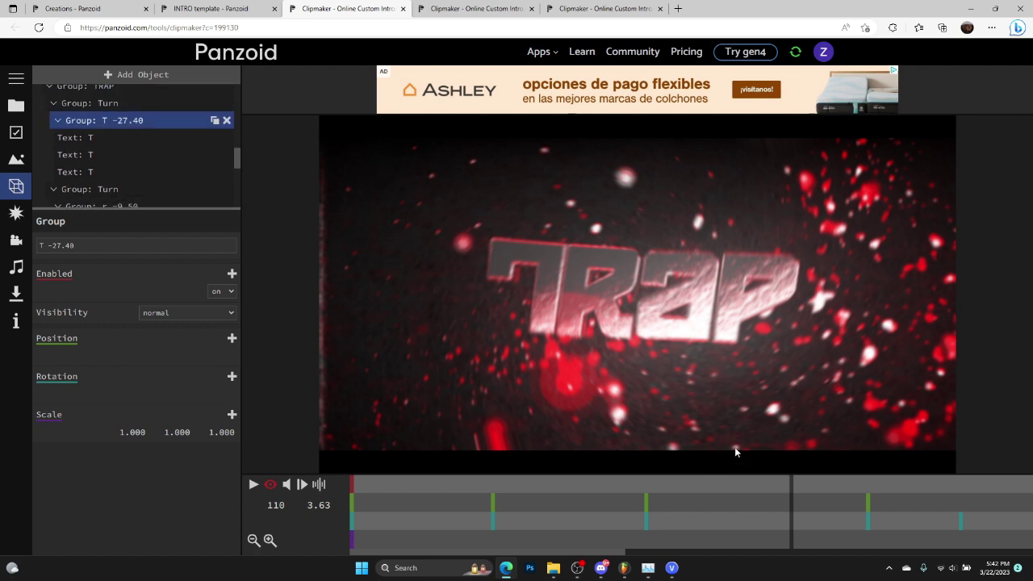
Replace the letter p with ! in the text layers of the TRAP title's last letter group
{"action": "left_click_drag", "start_coordinate": [798, 502], "coordinate": [656, 486]}
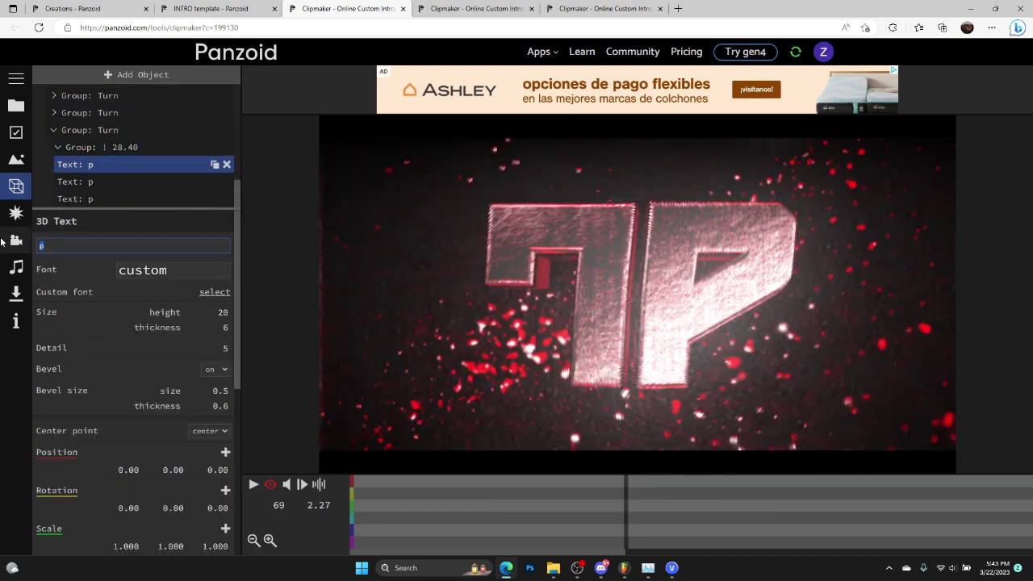
{"action": "type", "text": "!"}
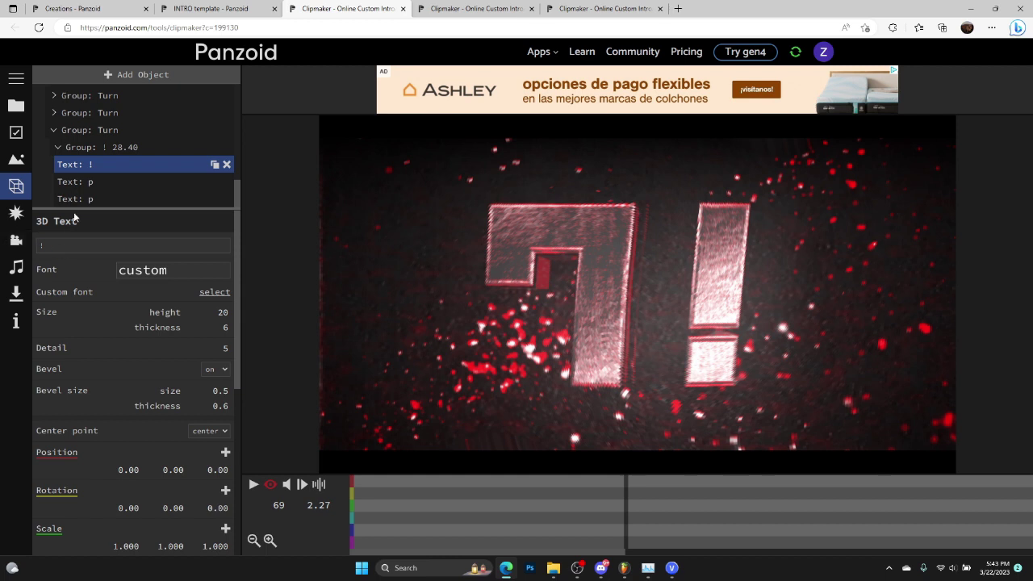
{"action": "left_click", "coordinate": [94, 185]}
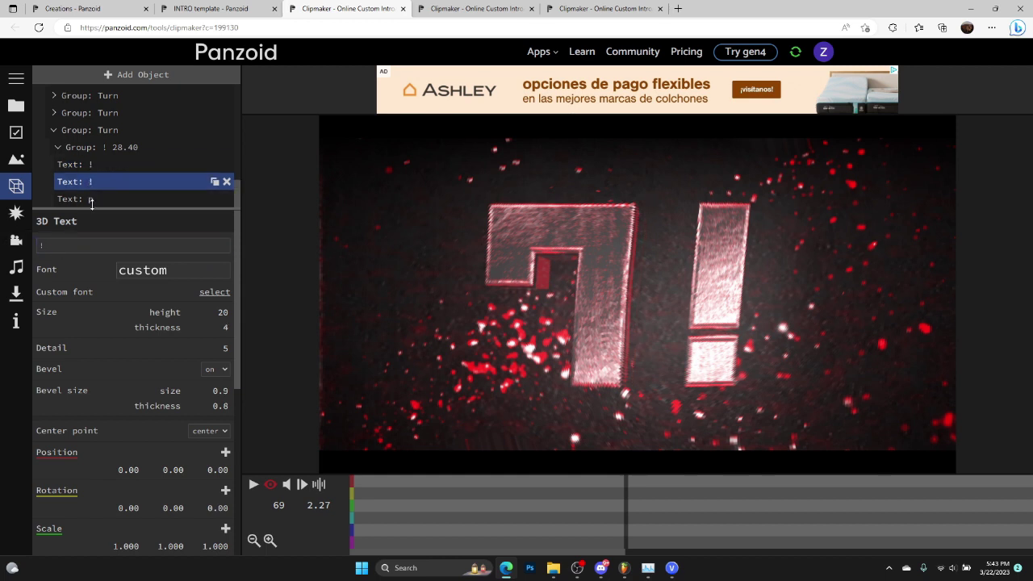
{"action": "scroll", "coordinate": [128, 139], "scroll_direction": "up", "scroll_amount": 5}
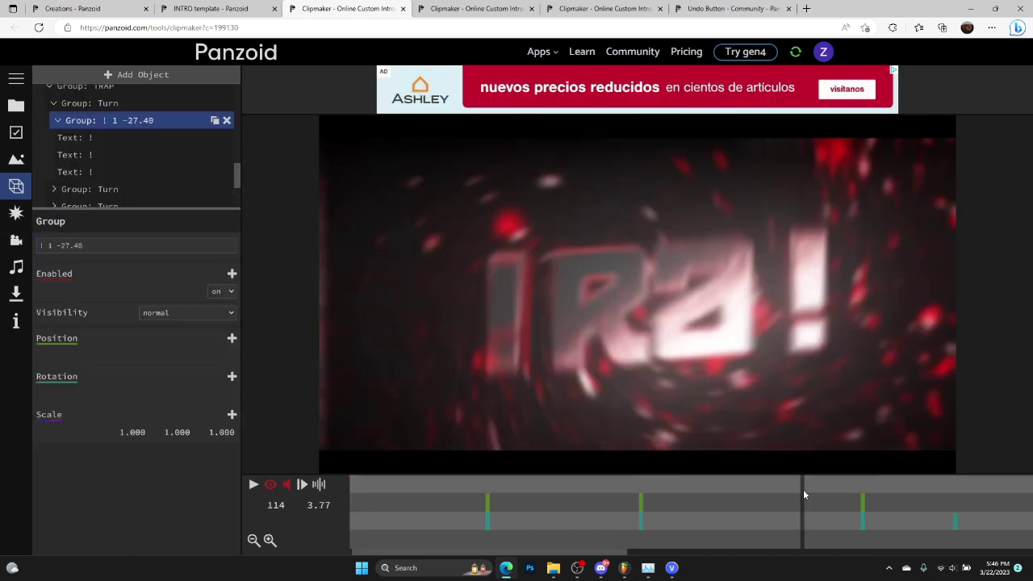
Shift the first ! group outward at the keyframe on frame 205, to an X position of about -51.70
{"action": "left_click_drag", "start_coordinate": [803, 489], "coordinate": [749, 485]}
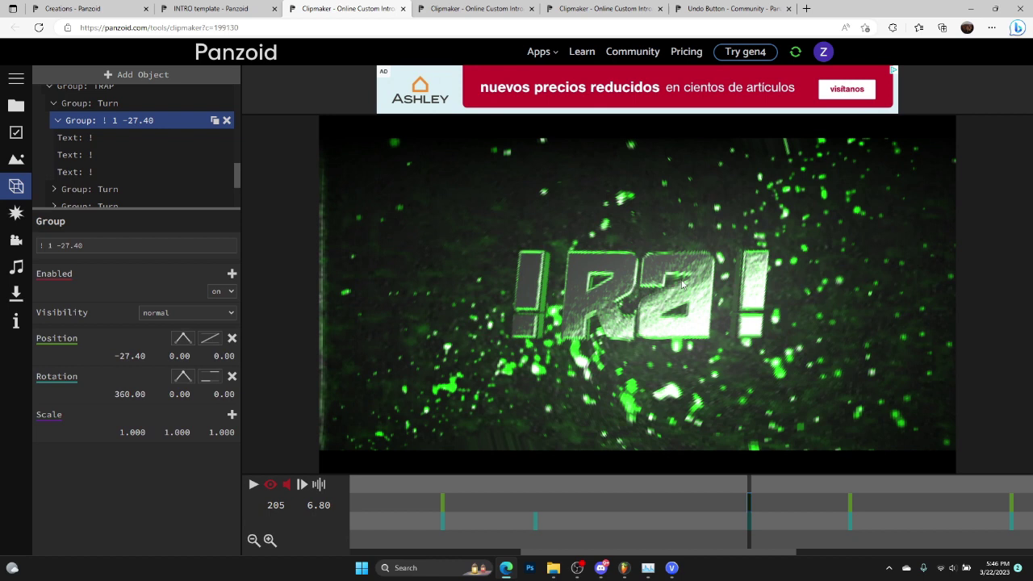
{"action": "scroll", "coordinate": [167, 169], "scroll_direction": "up", "scroll_amount": 3}
{"action": "scroll", "coordinate": [167, 168], "scroll_direction": "down", "scroll_amount": 2}
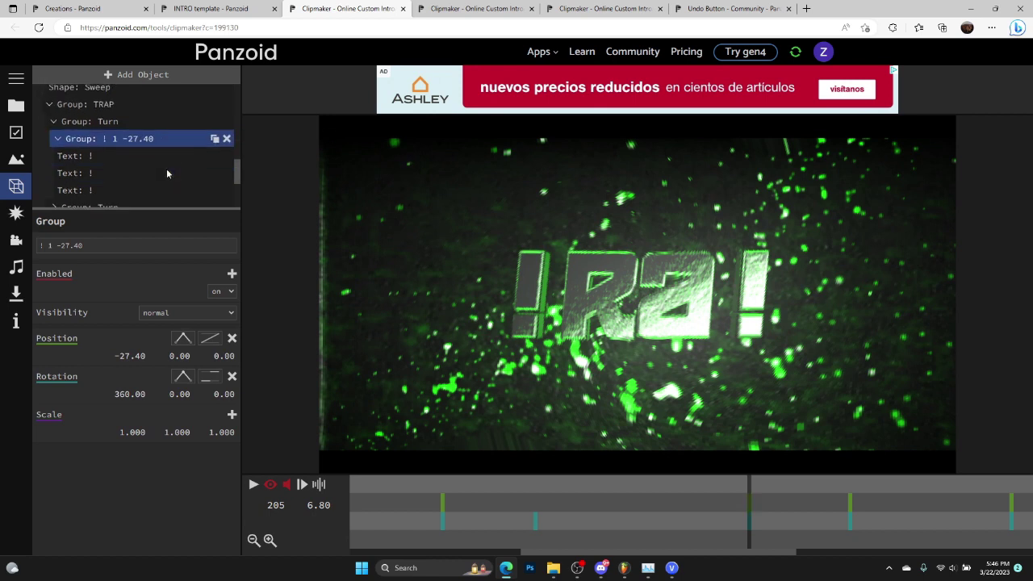
{"action": "left_click_drag", "start_coordinate": [91, 361], "coordinate": [2, 355]}
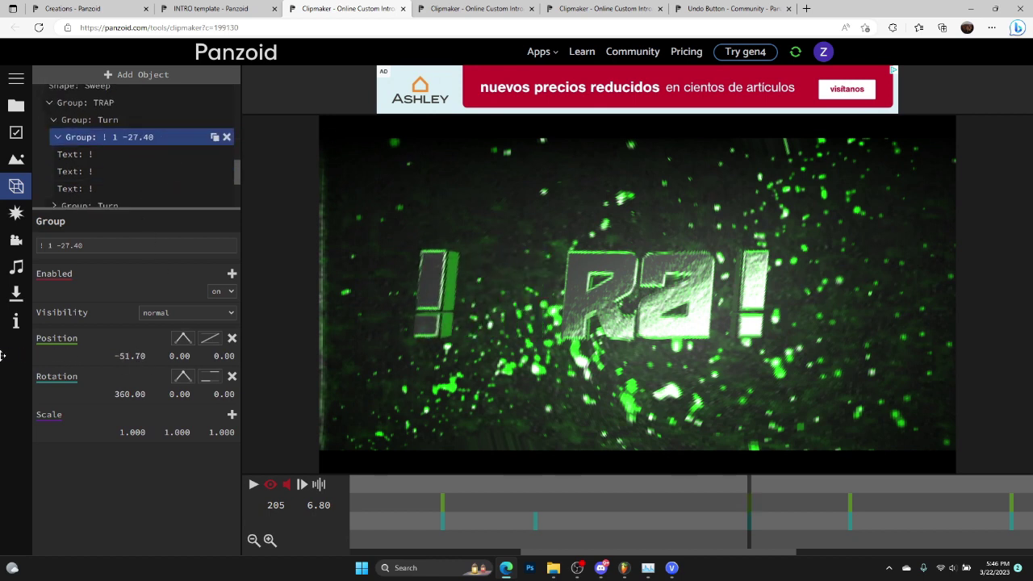
Set the last ! group's X position to 64.40 and expand the Turn group holding the letter r
{"action": "left_click", "coordinate": [132, 358]}
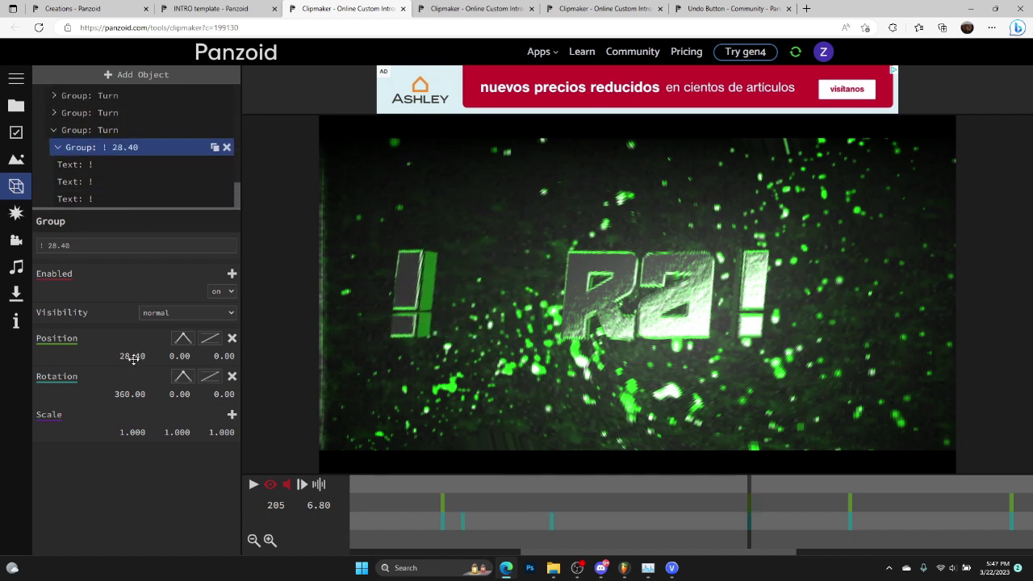
{"action": "type", "text": "55"}
{"action": "key", "text": "Return"}
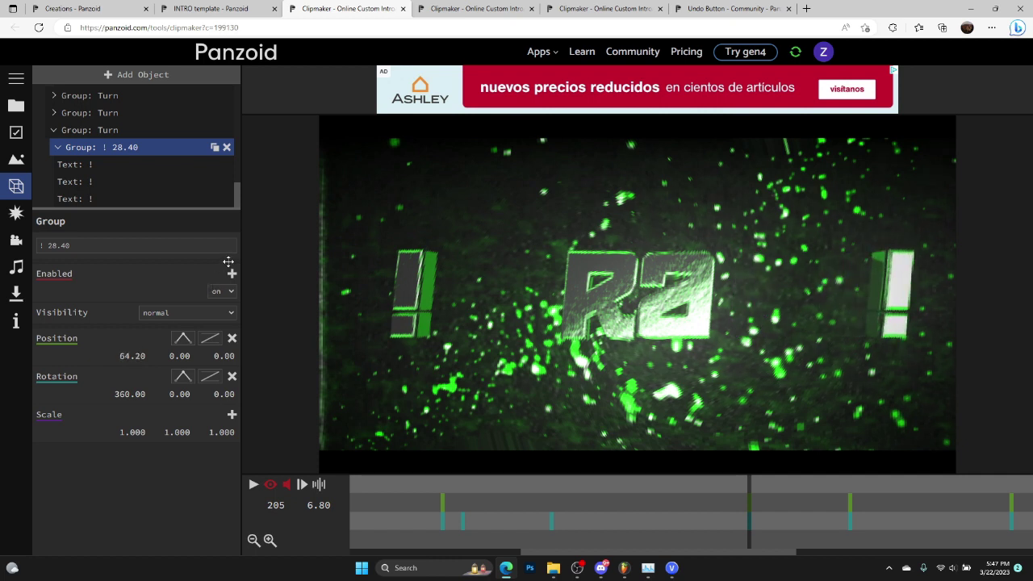
{"action": "scroll", "coordinate": [55, 133], "scroll_direction": "up", "scroll_amount": 1}
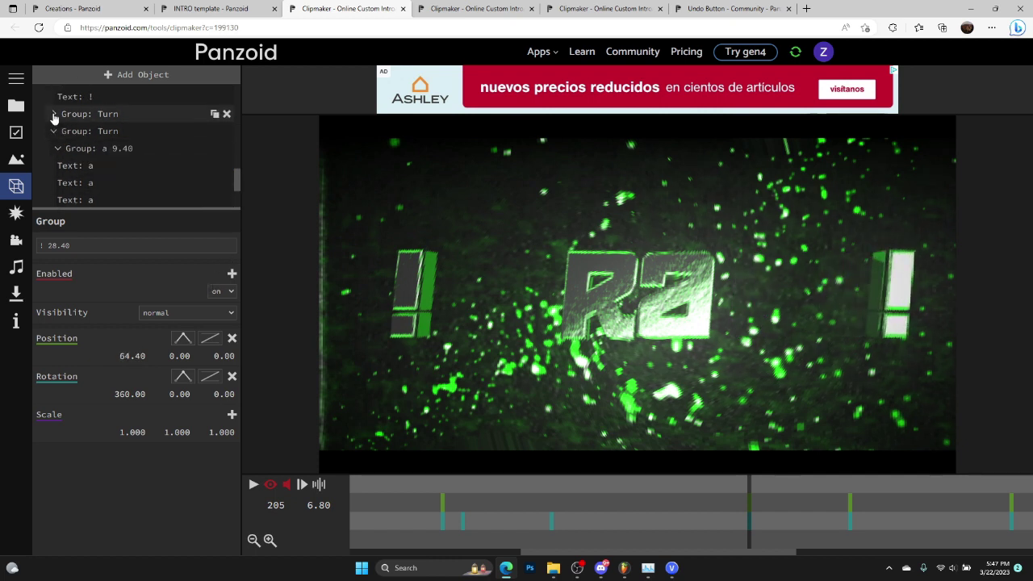
{"action": "scroll", "coordinate": [124, 131], "scroll_direction": "up", "scroll_amount": 3}
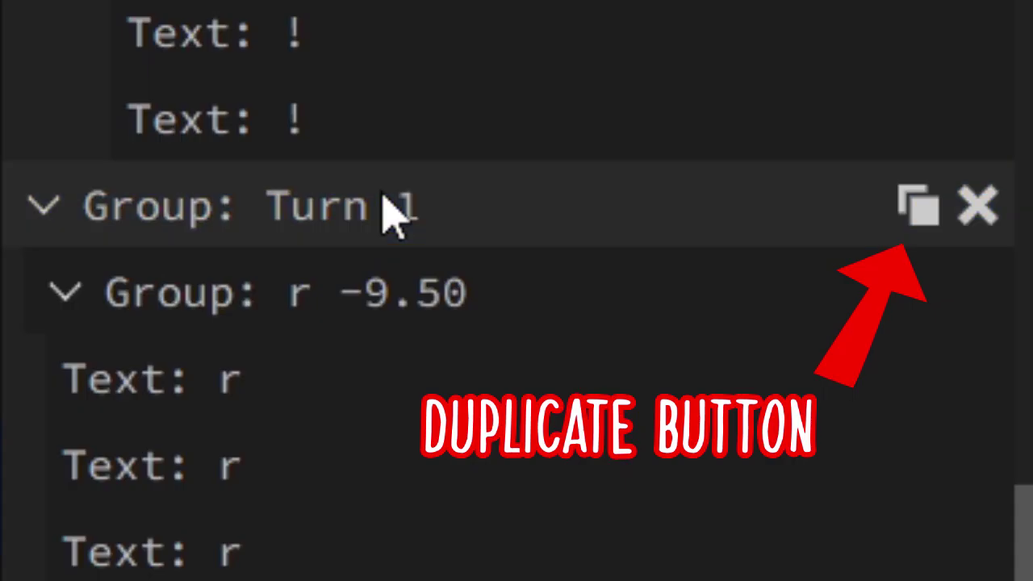
Duplicate and rename the Turn letter groups for the missing letters, setting the Turn E group's X position to 39.00
{"action": "left_click", "coordinate": [136, 135]}
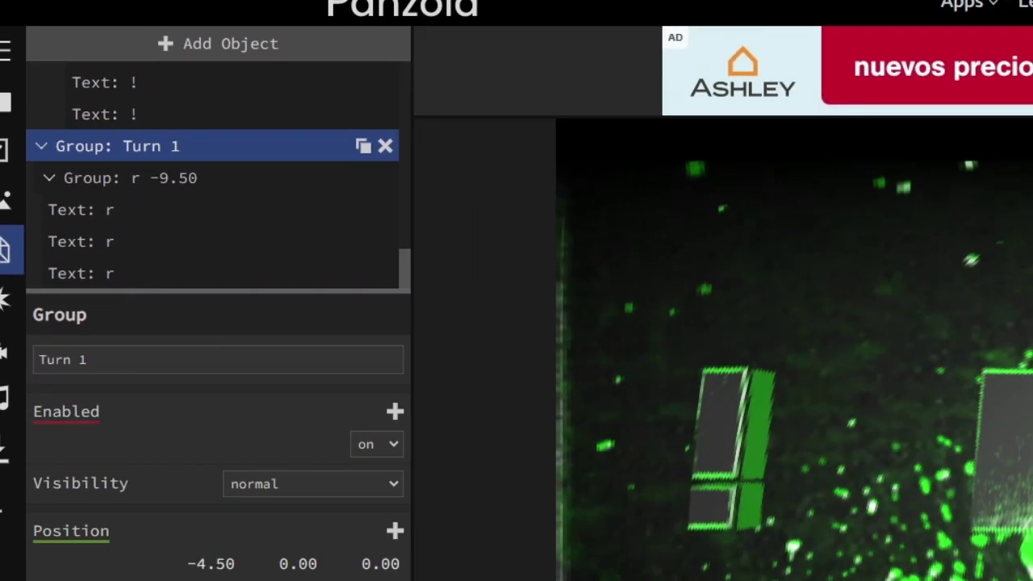
{"action": "left_click_drag", "start_coordinate": [162, 425], "coordinate": [64, 457]}
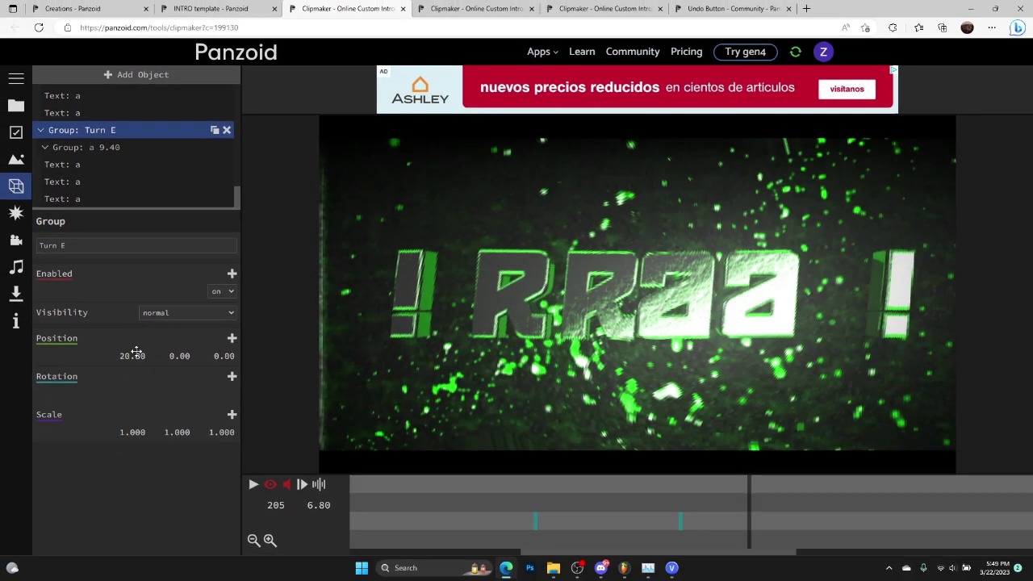
{"action": "left_click_drag", "start_coordinate": [136, 352], "coordinate": [207, 311]}
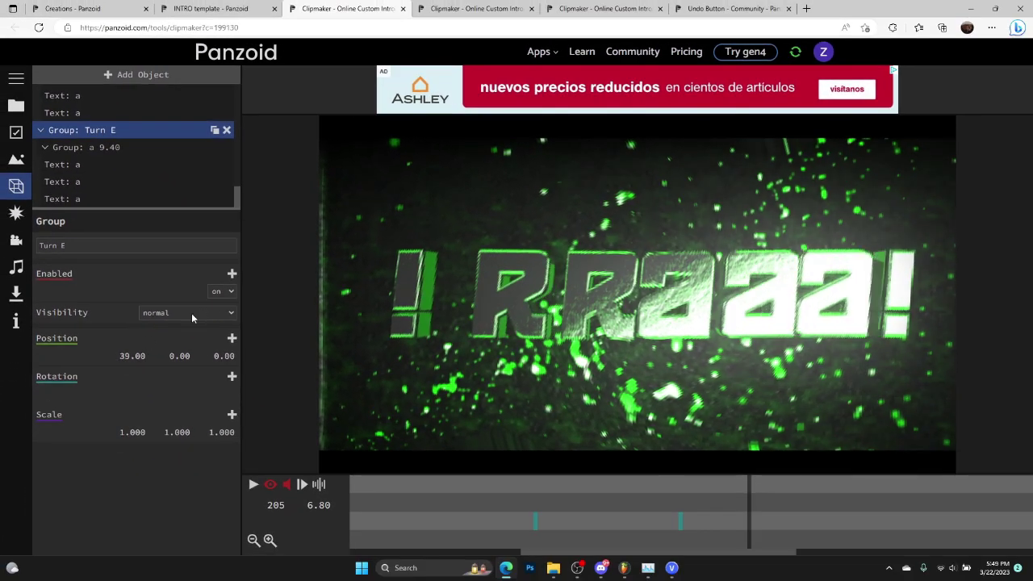
Arrange the Turn groups in letter order inside TRAP, placing Turn N and Turn E after Turn Y, and set the Turn Z text layers to Z
{"action": "left_click_drag", "start_coordinate": [125, 129], "coordinate": [124, 130]}
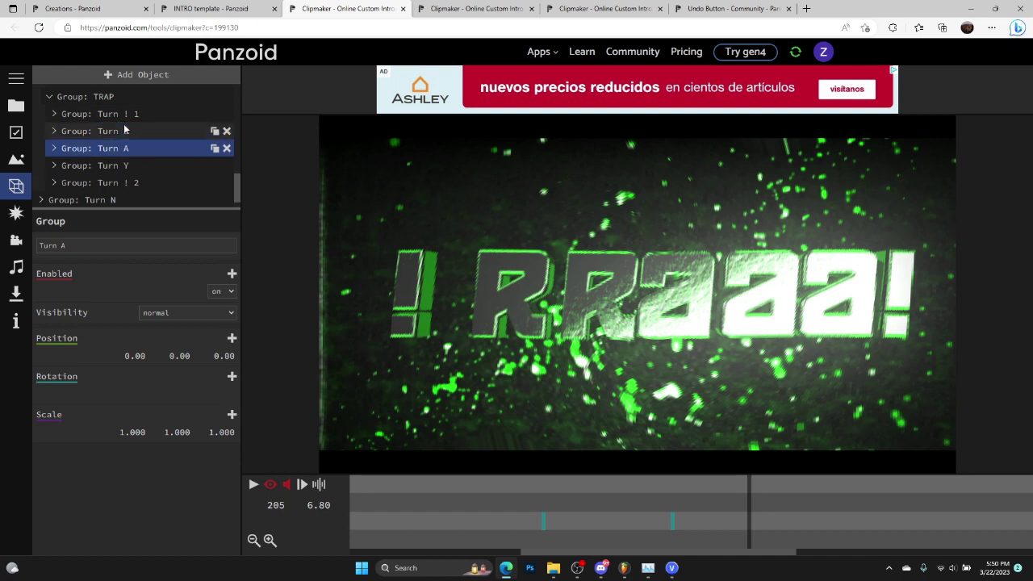
{"action": "scroll", "coordinate": [130, 167], "scroll_direction": "down", "scroll_amount": 1}
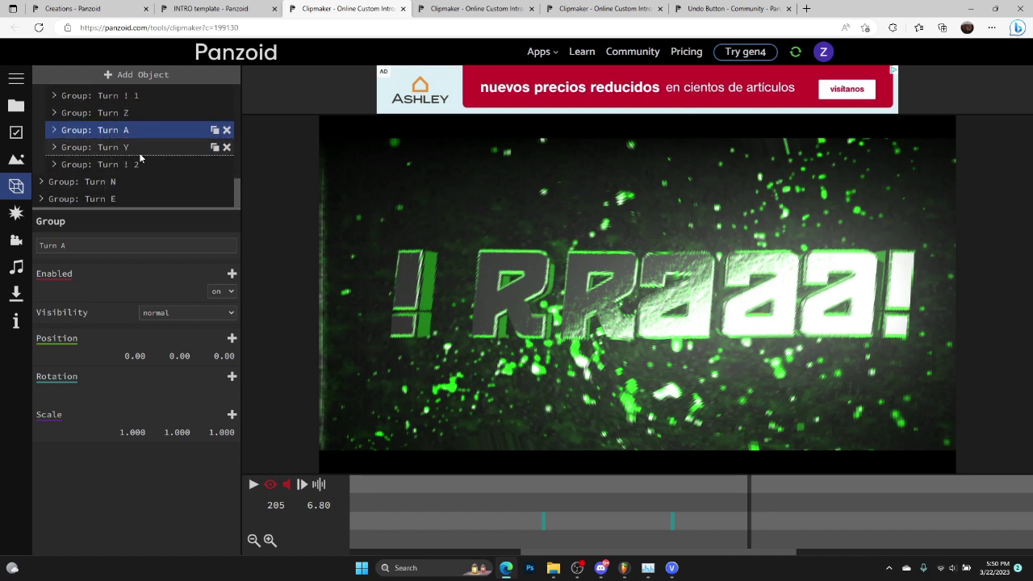
{"action": "key", "text": "ctrl+z"}
{"action": "scroll", "coordinate": [104, 154], "scroll_direction": "down", "scroll_amount": 1}
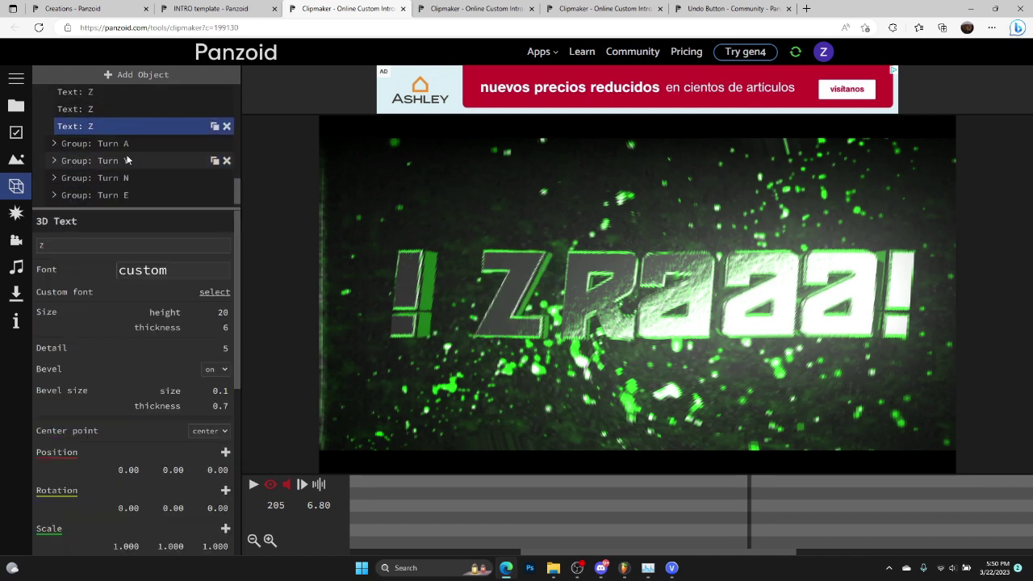
Replace the text layers in the Turn A group with A and those in the Turn Y group with Y
{"action": "left_click", "coordinate": [128, 160]}
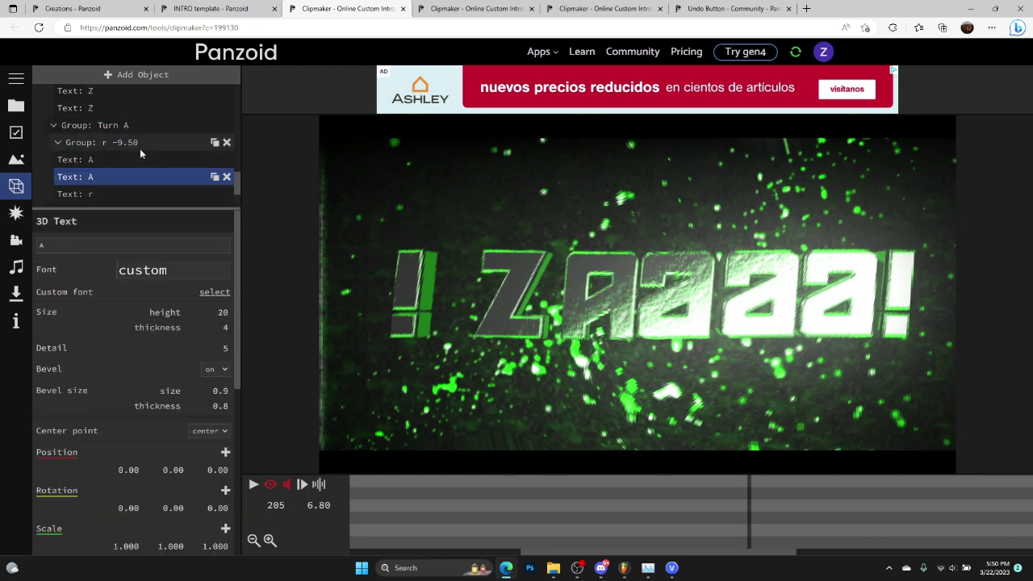
{"action": "scroll", "coordinate": [103, 164], "scroll_direction": "down", "scroll_amount": 1}
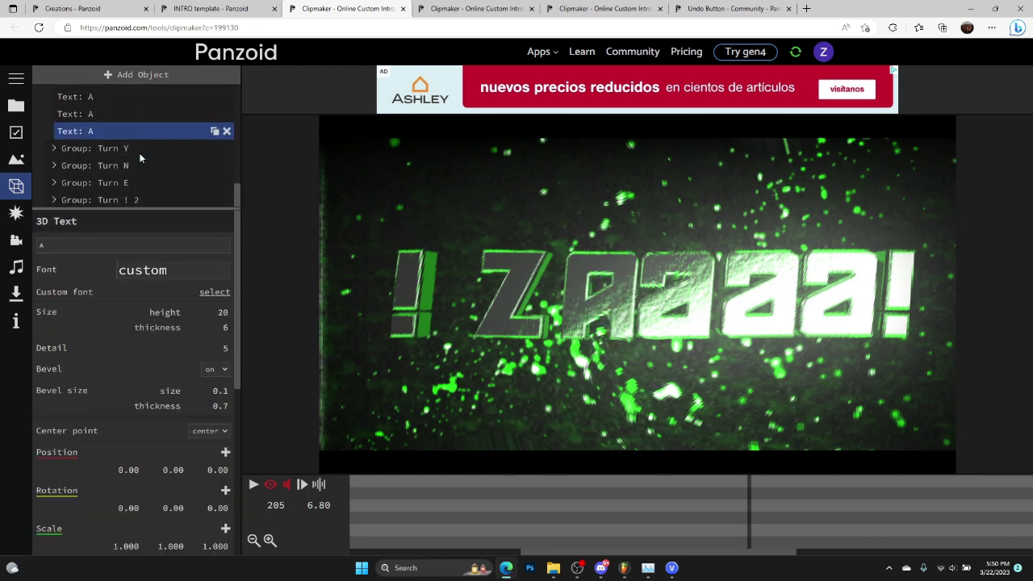
{"action": "key", "text": "ctrl+z"}
{"action": "key", "text": "ctrl+z"}
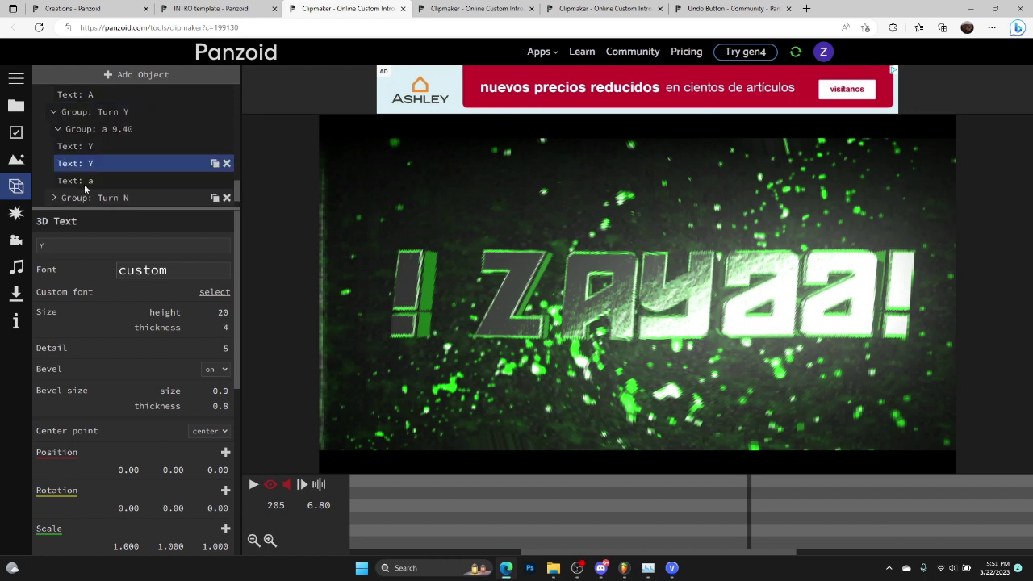
{"action": "left_click", "coordinate": [84, 182]}
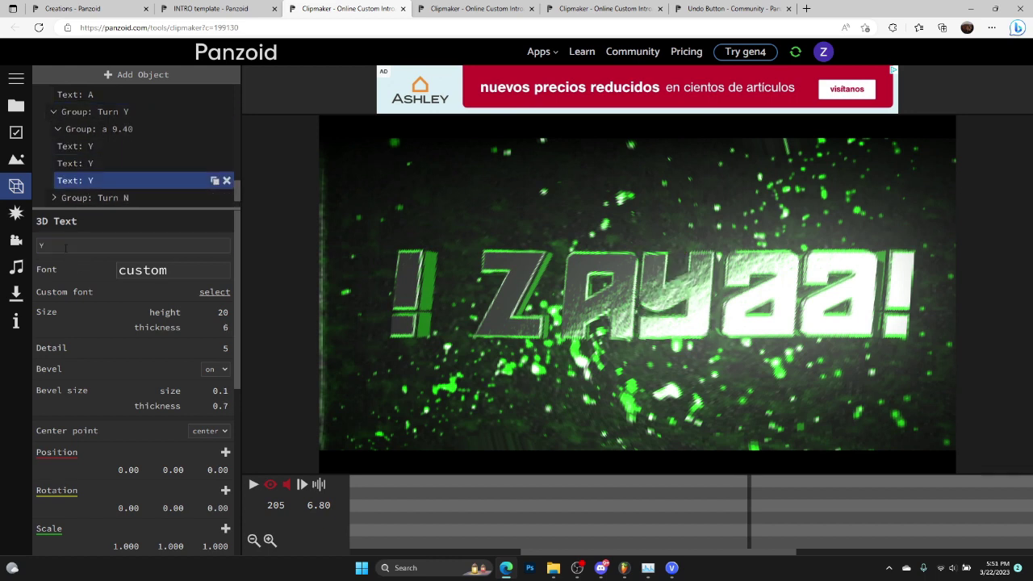
Replace the text layers in the Turn N group with N and those in the Turn E group with E
{"action": "scroll", "coordinate": [168, 173], "scroll_direction": "down", "scroll_amount": 1}
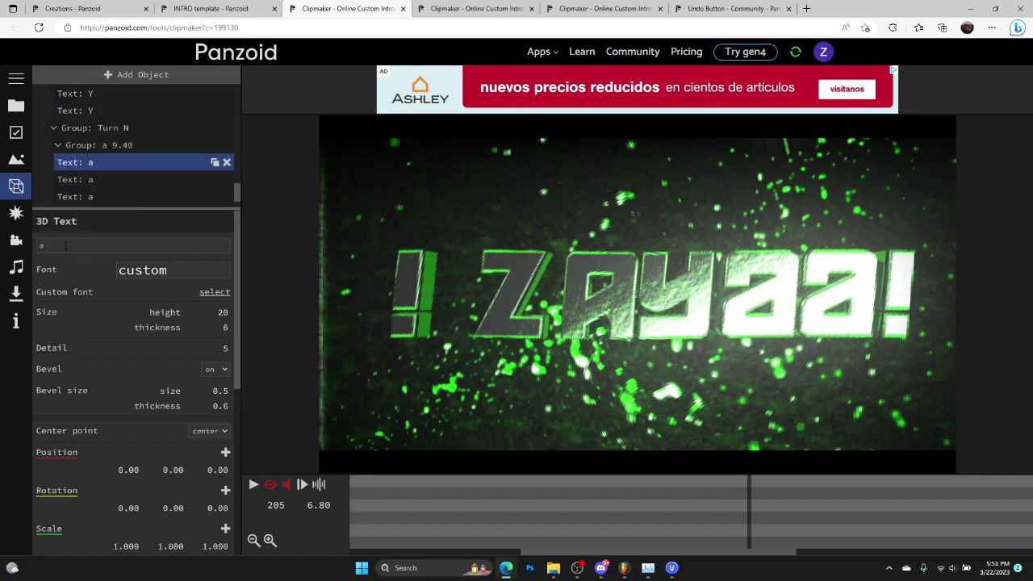
{"action": "double_click", "coordinate": [70, 247]}
{"action": "key", "text": "ctrl+z"}
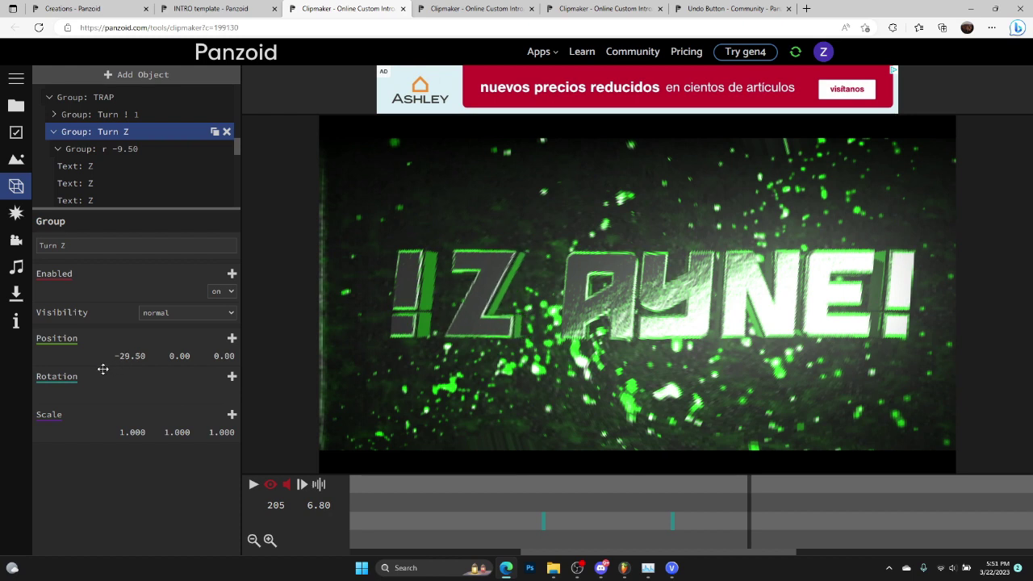
Close the gaps between the title's letters by shifting the Turn groups toward the first !, with Turn A at X position -11.50
{"action": "key", "text": "ctrl+z"}
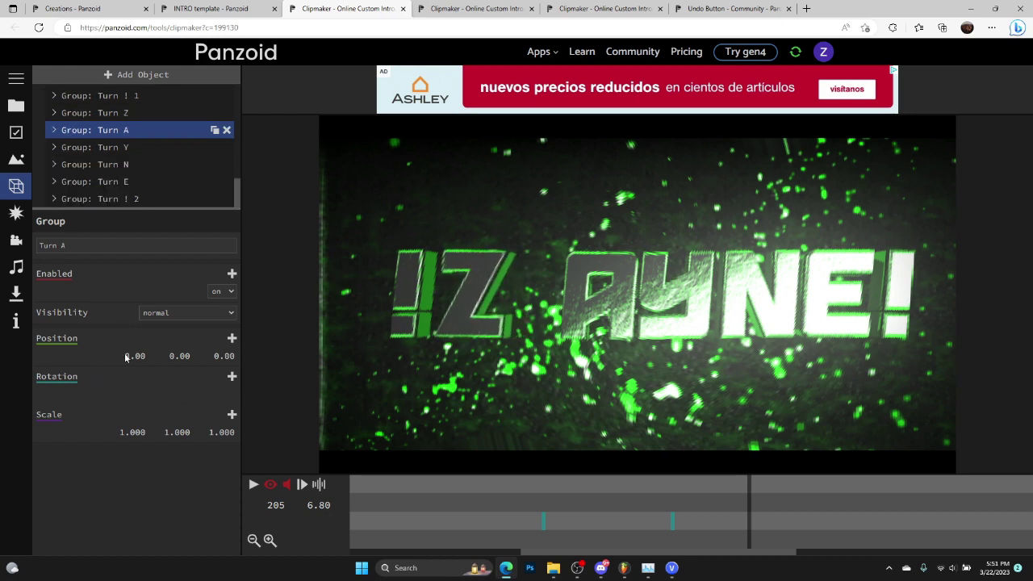
{"action": "left_click_drag", "start_coordinate": [134, 360], "coordinate": [92, 368]}
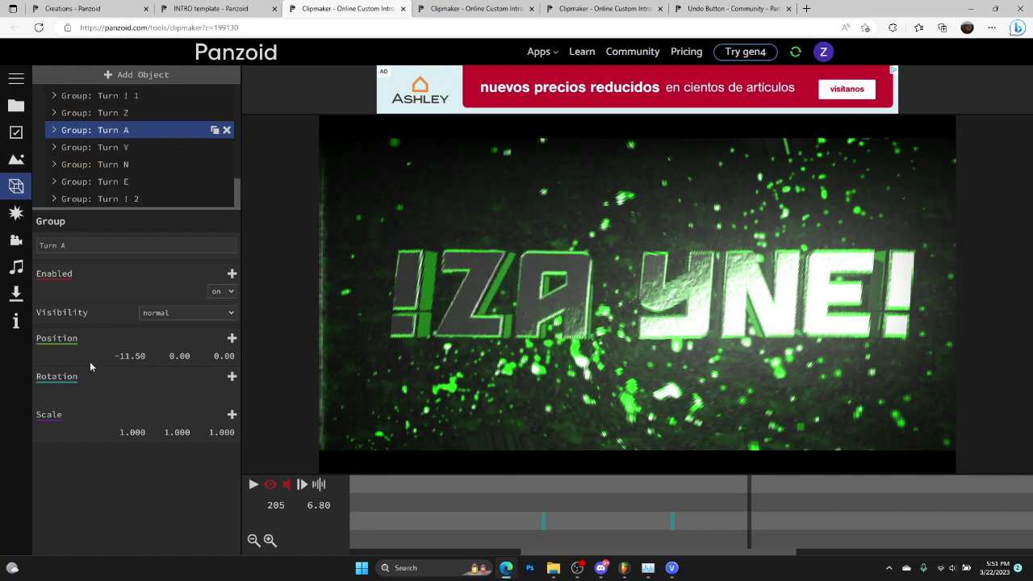
{"action": "left_click", "coordinate": [113, 147]}
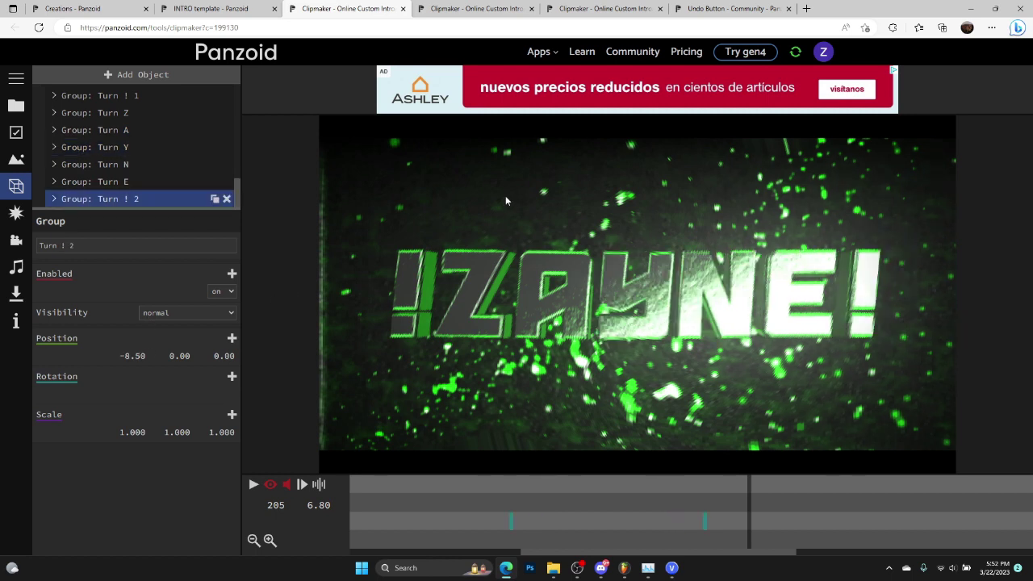
{"action": "key", "text": "ctrl+z"}
Recentre the whole title by setting the TRAP group's X position to 2.50
{"action": "scroll", "coordinate": [129, 150], "scroll_direction": "up", "scroll_amount": 1}
{"action": "scroll", "coordinate": [109, 165], "scroll_direction": "down", "scroll_amount": 1}
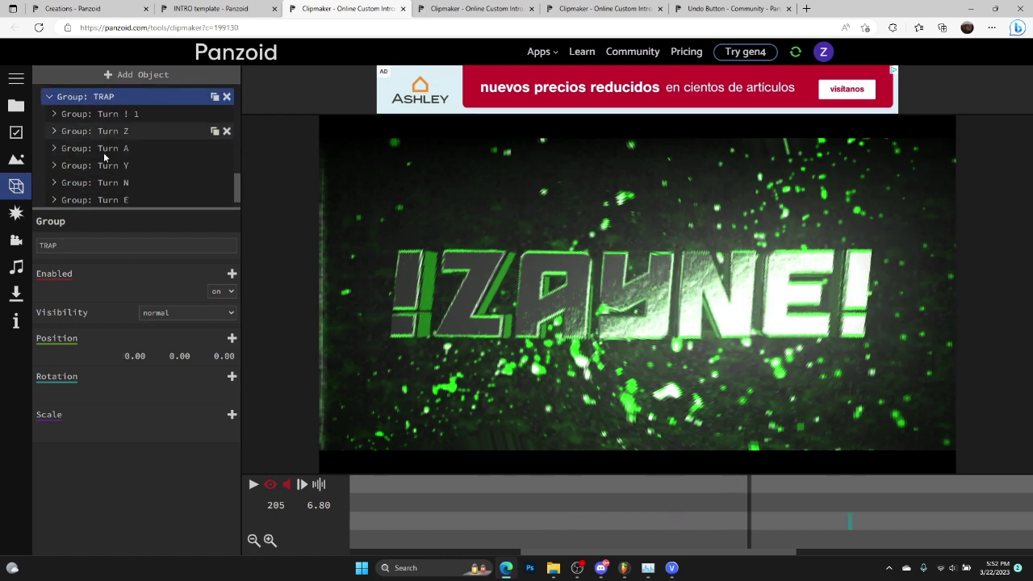
{"action": "scroll", "coordinate": [138, 152], "scroll_direction": "down", "scroll_amount": 1}
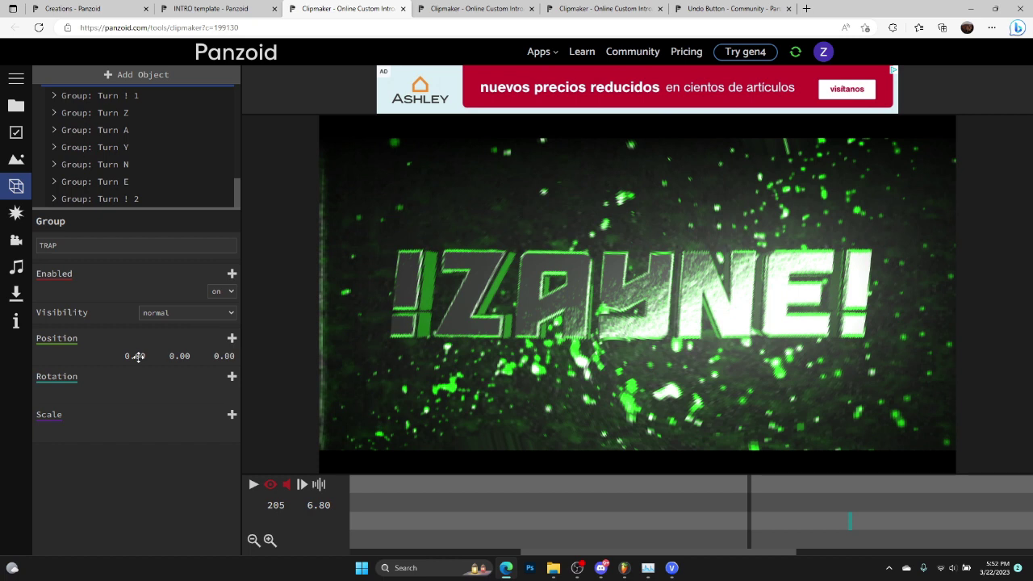
{"action": "left_click_drag", "start_coordinate": [134, 355], "coordinate": [149, 352]}
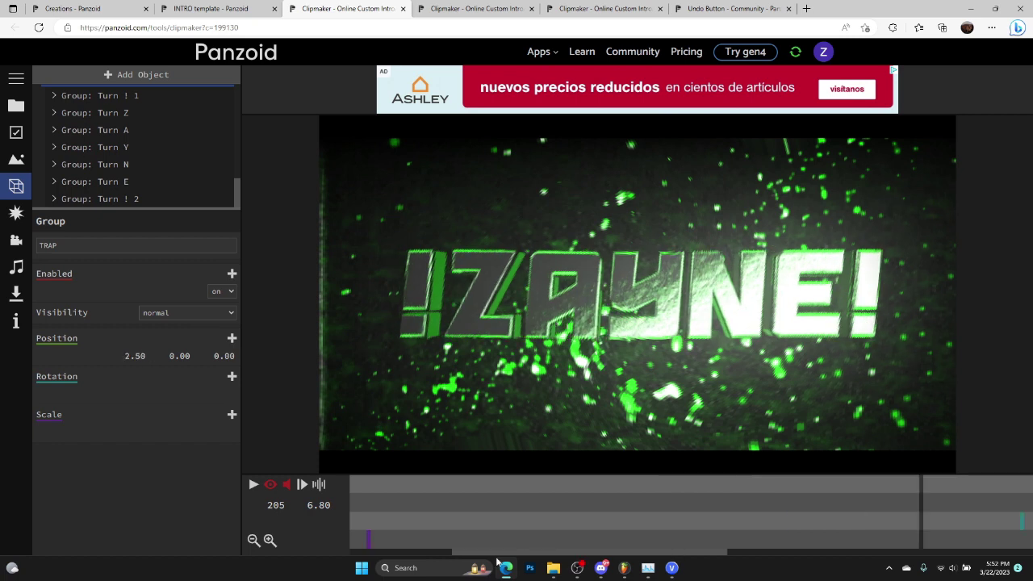
Preview the intro and shift the Turn ! 2 group clear of the E at frame 110, to X position 25.90
{"action": "left_click", "coordinate": [304, 484]}
{"action": "left_click", "coordinate": [253, 485]}
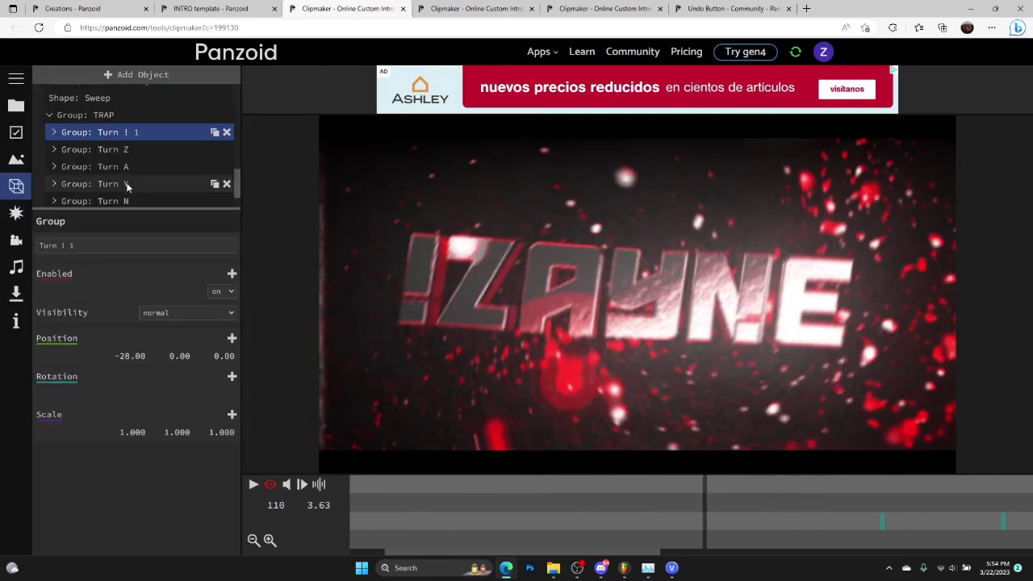
{"action": "scroll", "coordinate": [129, 186], "scroll_direction": "down", "scroll_amount": 2}
{"action": "left_click", "coordinate": [136, 196]}
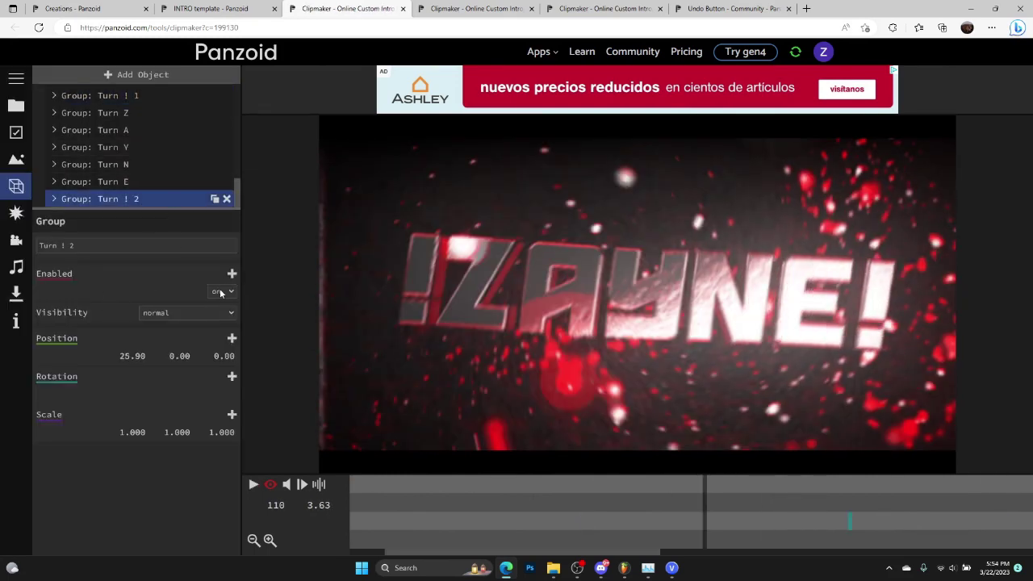
Move the playhead past the first title and play the following section of the intro to check it
{"action": "left_click_drag", "start_coordinate": [703, 492], "coordinate": [1020, 494]}
{"action": "key", "text": "space"}
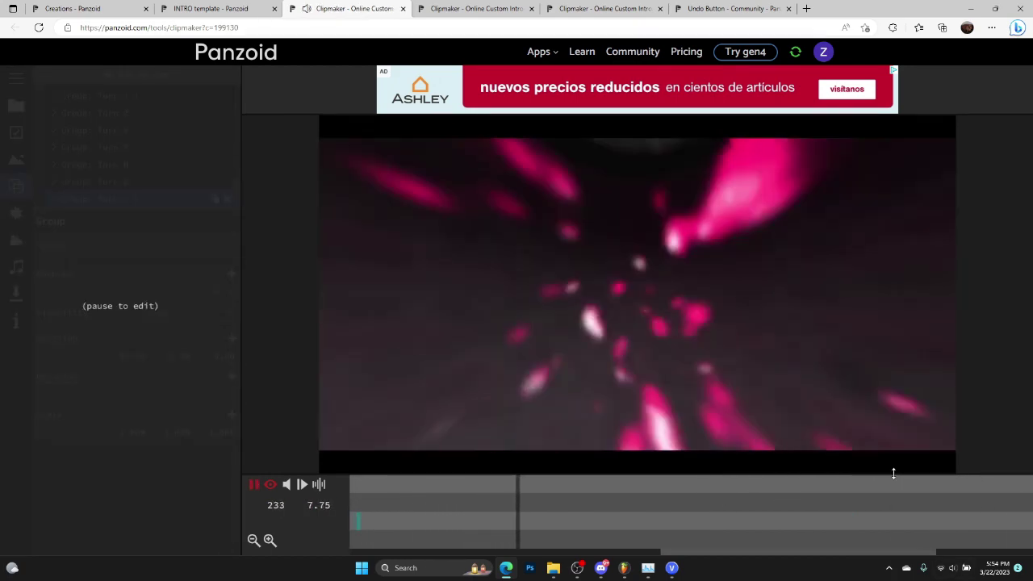
{"action": "key", "text": "space"}
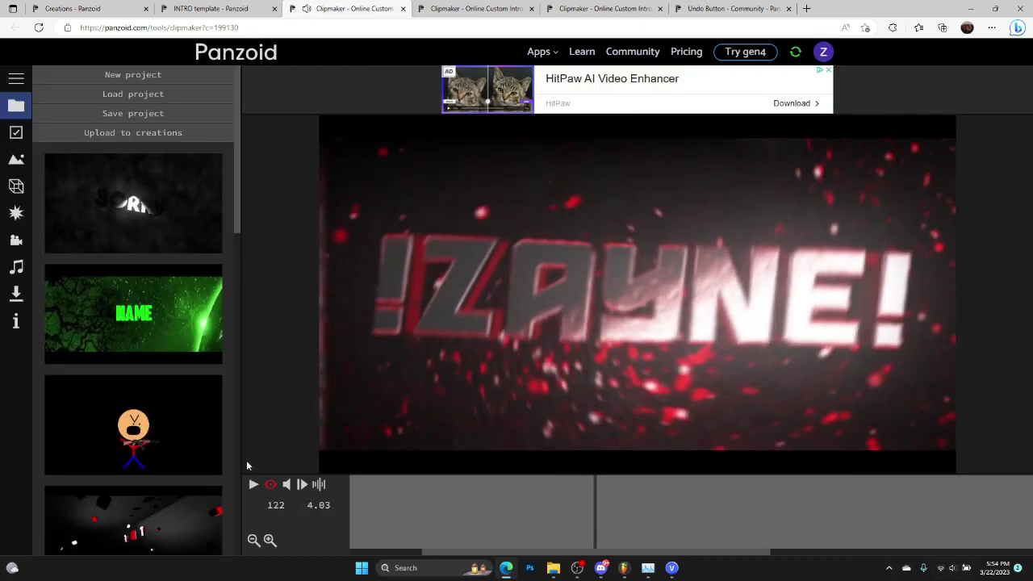
Remove both ! groups from the TRAP title and play the intro
{"action": "left_click", "coordinate": [14, 188]}
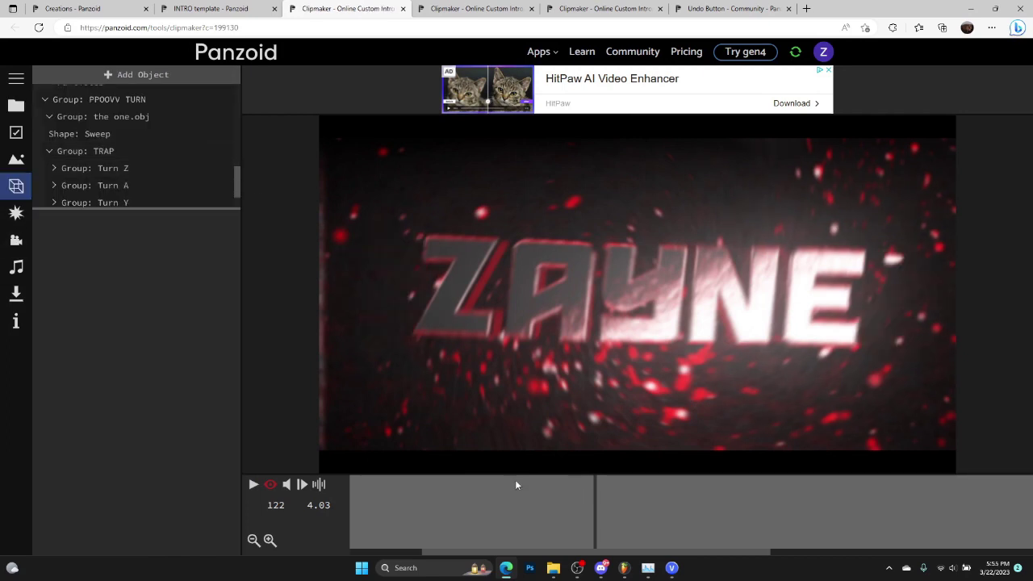
{"action": "key", "text": "space"}
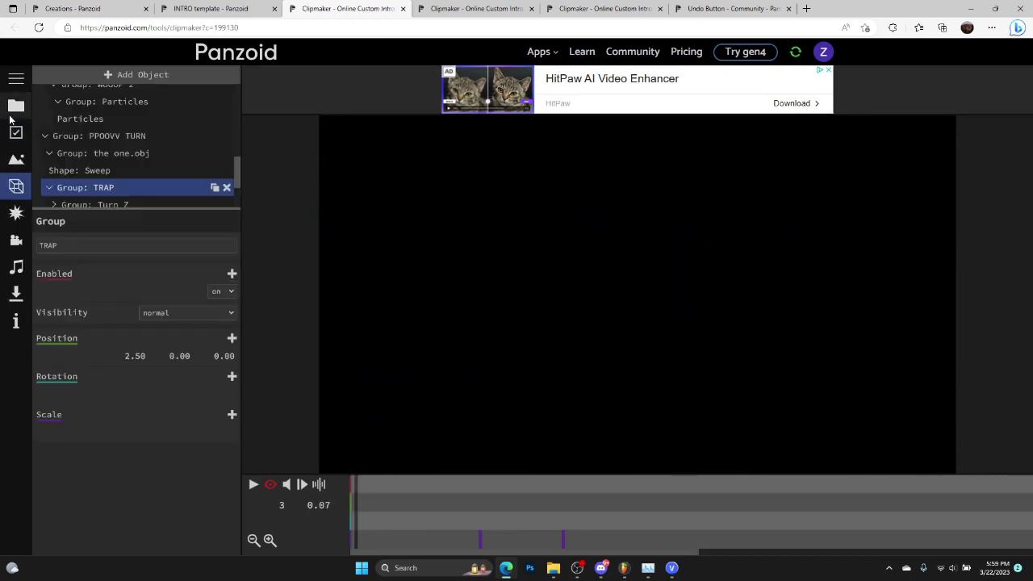
Save the Clipmaker project to a file
{"action": "left_click", "coordinate": [14, 103]}
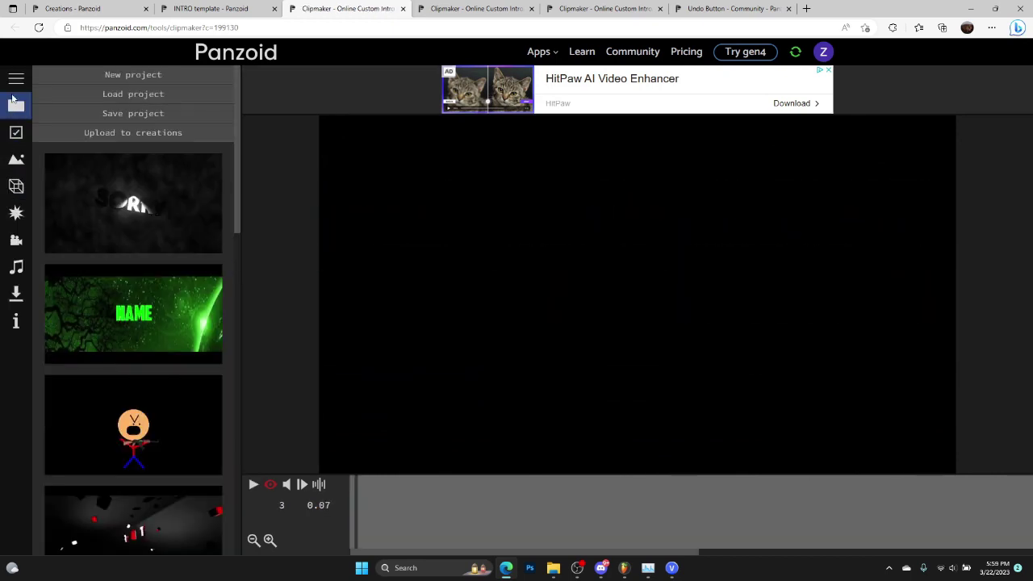
{"action": "left_click", "coordinate": [126, 117]}
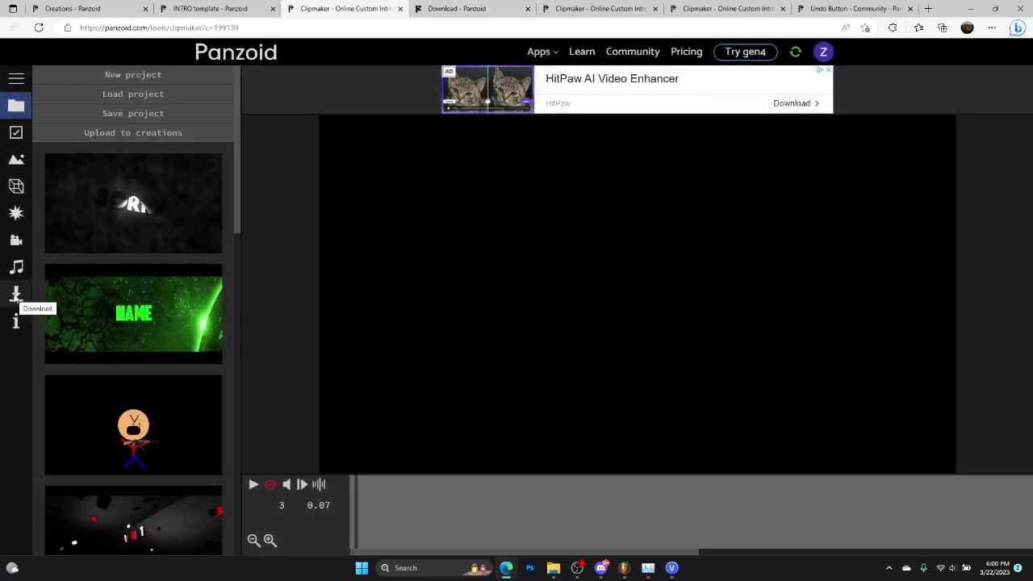
Render the video in balanced mode as .mkv (vp8/opus) and save the finished file
{"action": "left_click", "coordinate": [12, 296]}
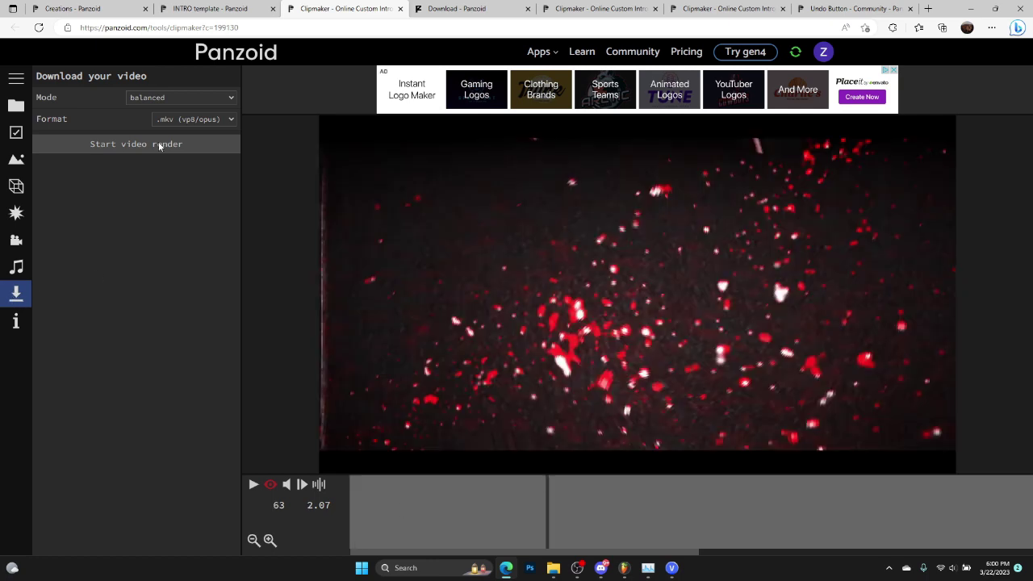
{"action": "left_click", "coordinate": [163, 145]}
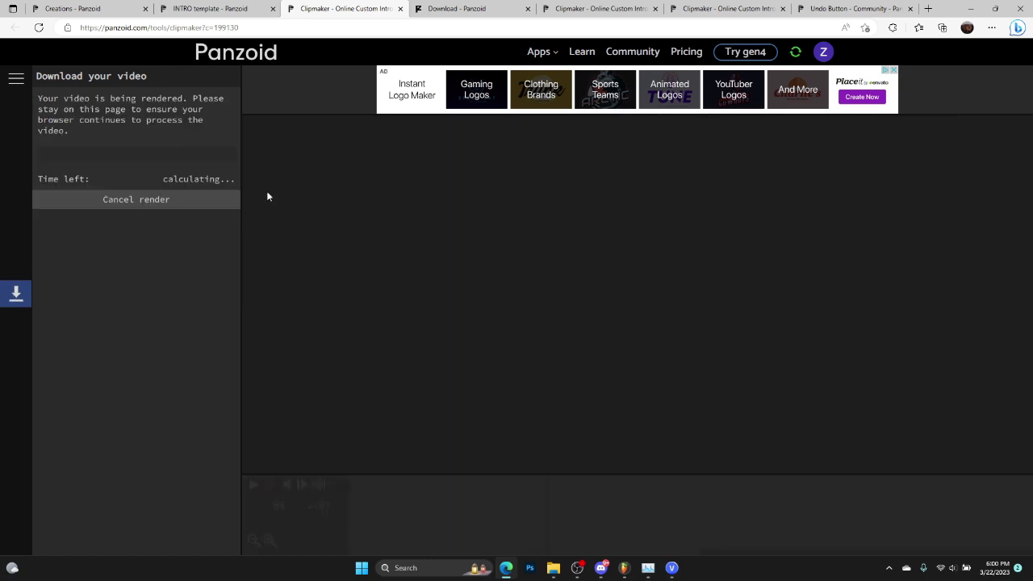
{"action": "left_click", "coordinate": [218, 131]}
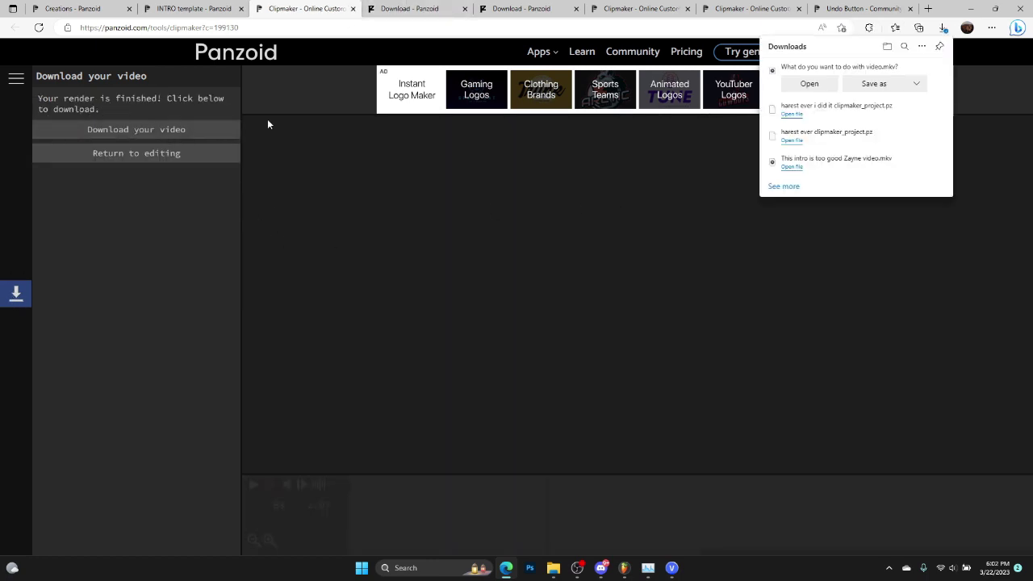
{"action": "left_click", "coordinate": [874, 84]}
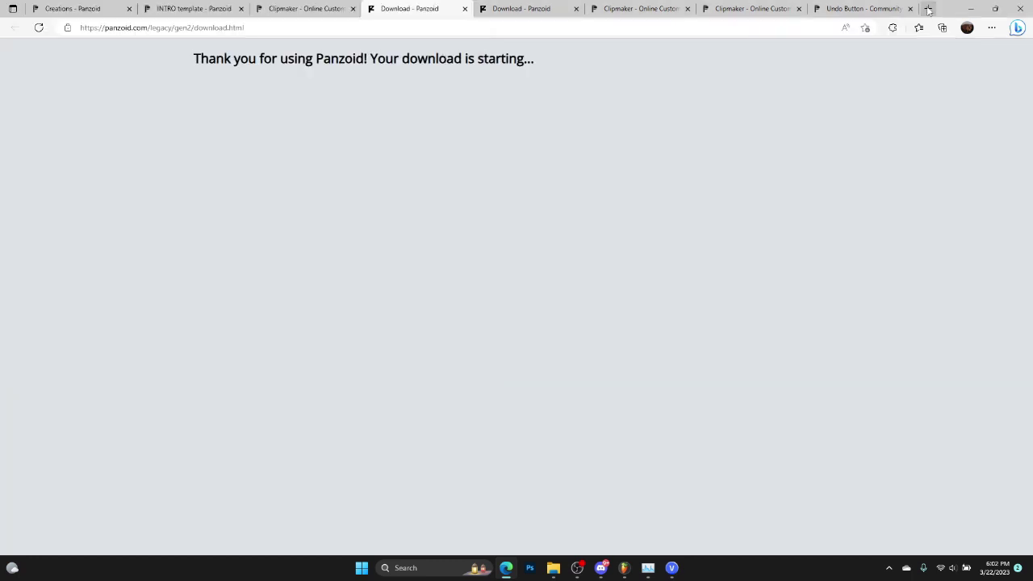
Open CloudConvert's MKV to MP4 converter in a new browser tab
{"action": "left_click", "coordinate": [928, 10]}
{"action": "type", "text": "cloud"}
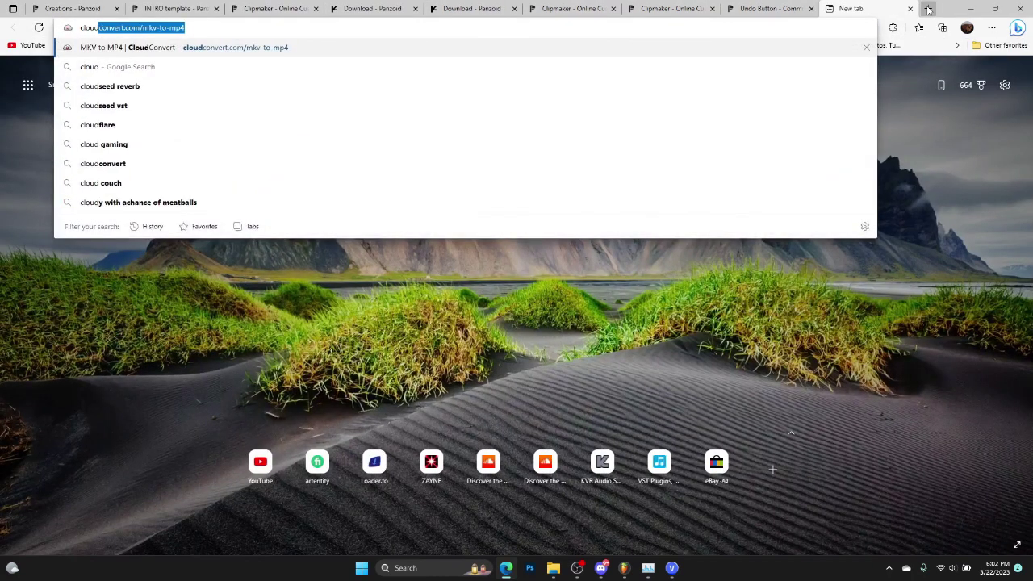
{"action": "key", "text": "Return"}
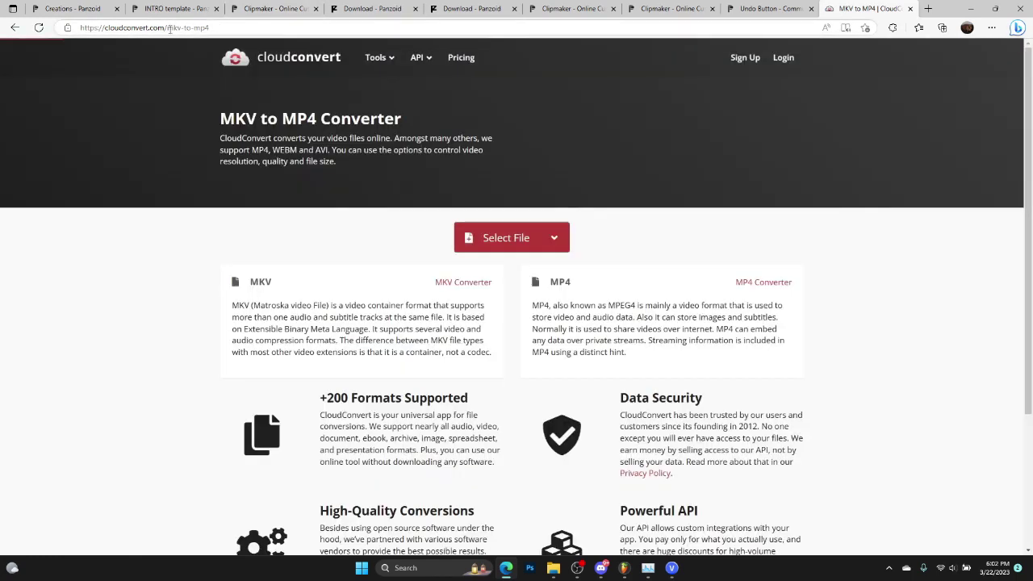
Add the rendered MKV from the browser's downloads to the converter and convert it to MP4
{"action": "left_click", "coordinate": [991, 27]}
{"action": "left_click", "coordinate": [863, 195]}
{"action": "left_click_drag", "start_coordinate": [815, 71], "coordinate": [539, 232]}
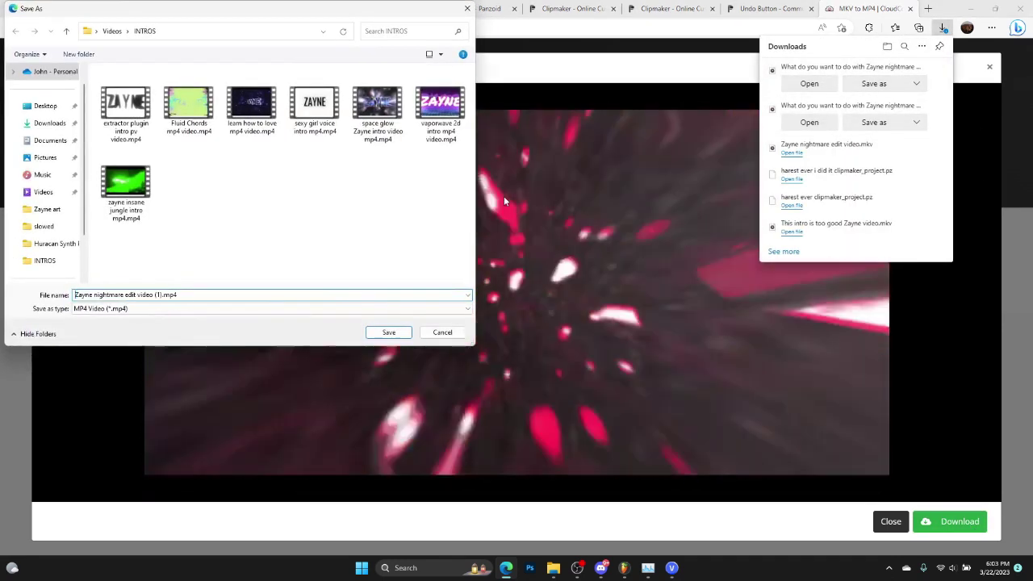
Save the converted video in the INTROS folder, replacing the (1) in its file name with Mp4
{"action": "key", "text": "Right"}
{"action": "key", "text": "BackSpace"}
{"action": "key", "text": "BackSpace"}
{"action": "key", "text": "BackSpace"}
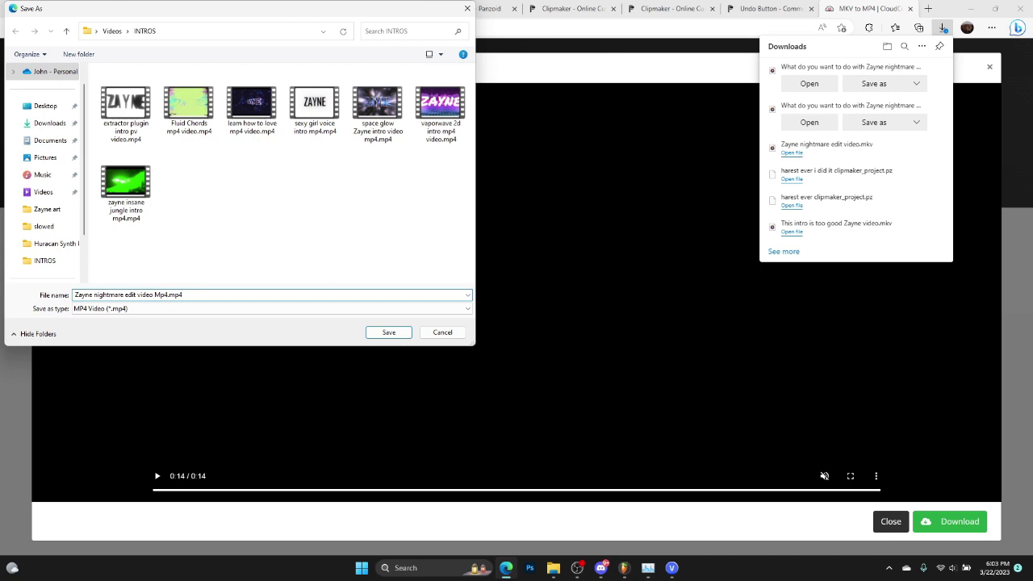
{"action": "type", "text": "Mp4"}
{"action": "key", "text": "Return"}
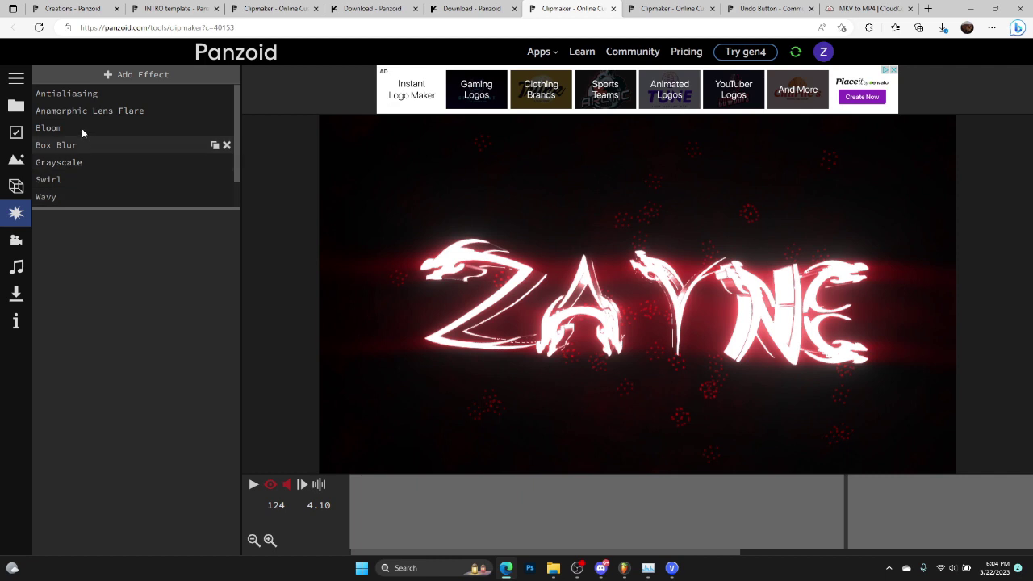
Recolour the Anamorphic Lens Flare effect with a green inner glow and a purple outer glow
{"action": "left_click", "coordinate": [81, 129]}
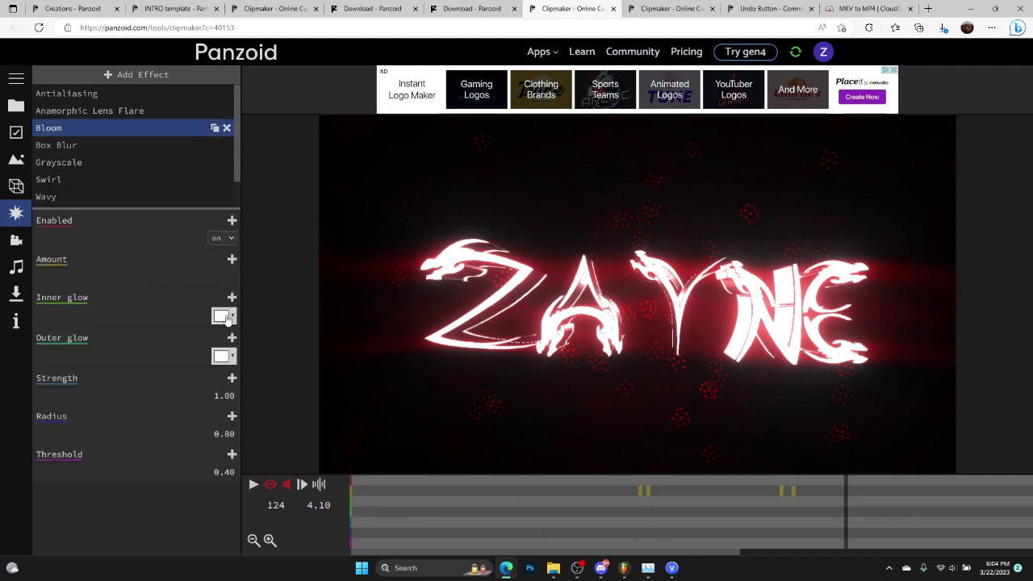
{"action": "left_click", "coordinate": [225, 317]}
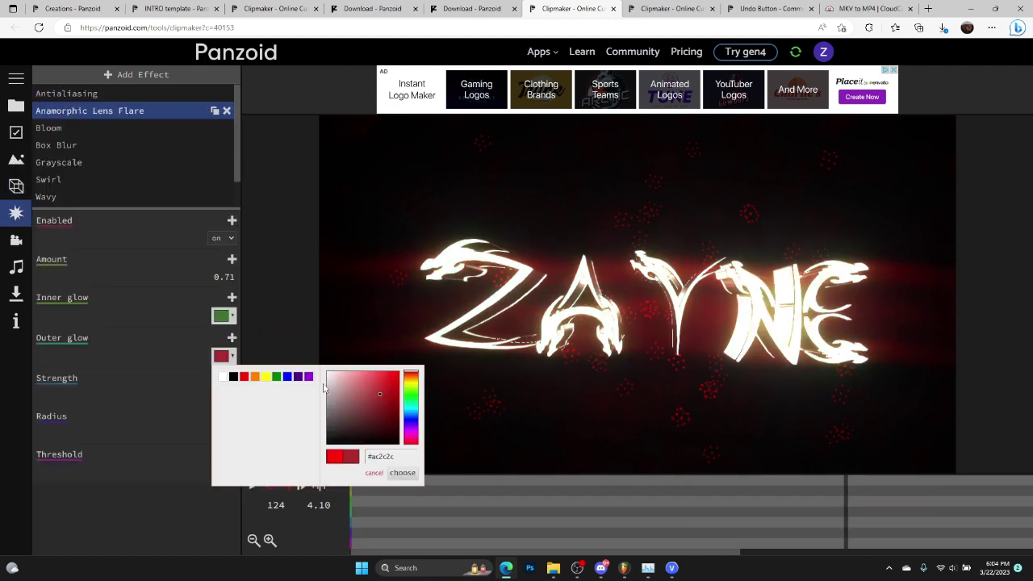
{"action": "left_click", "coordinate": [125, 281]}
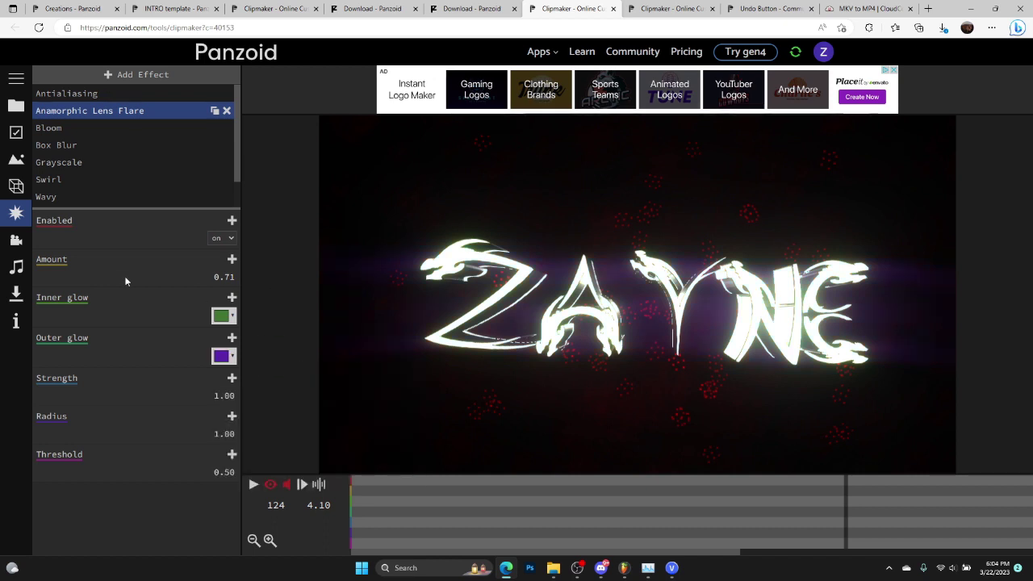
Look at the Antialiasing effect and the available scene types, and play the intro to preview its animation
{"action": "left_click", "coordinate": [65, 94]}
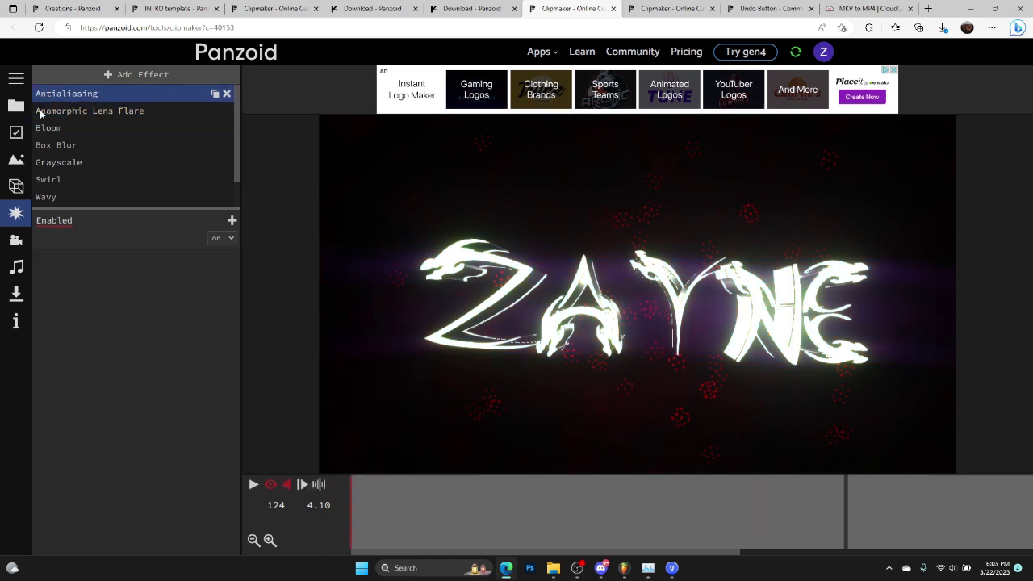
{"action": "left_click", "coordinate": [18, 160]}
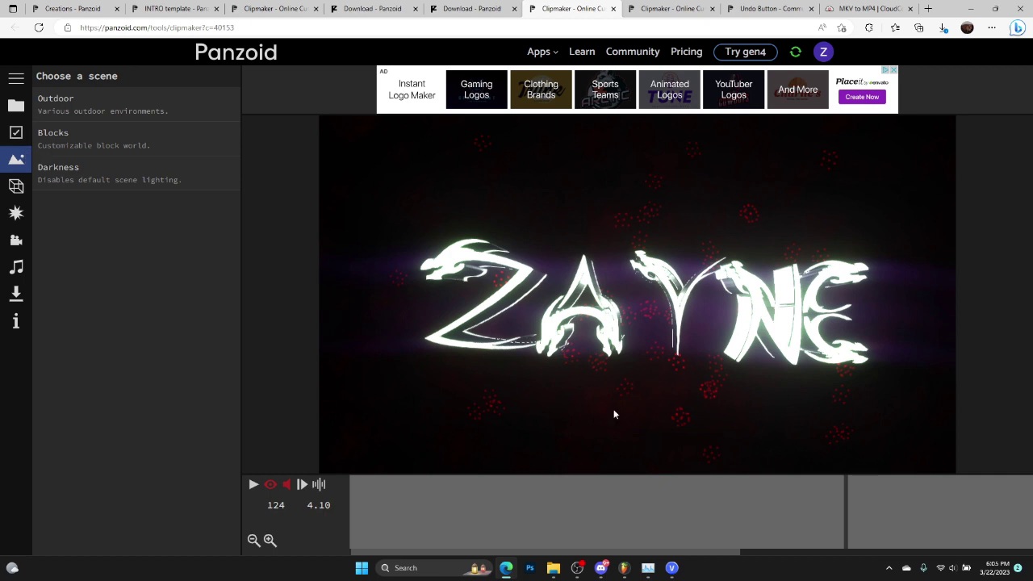
{"action": "left_click", "coordinate": [255, 485]}
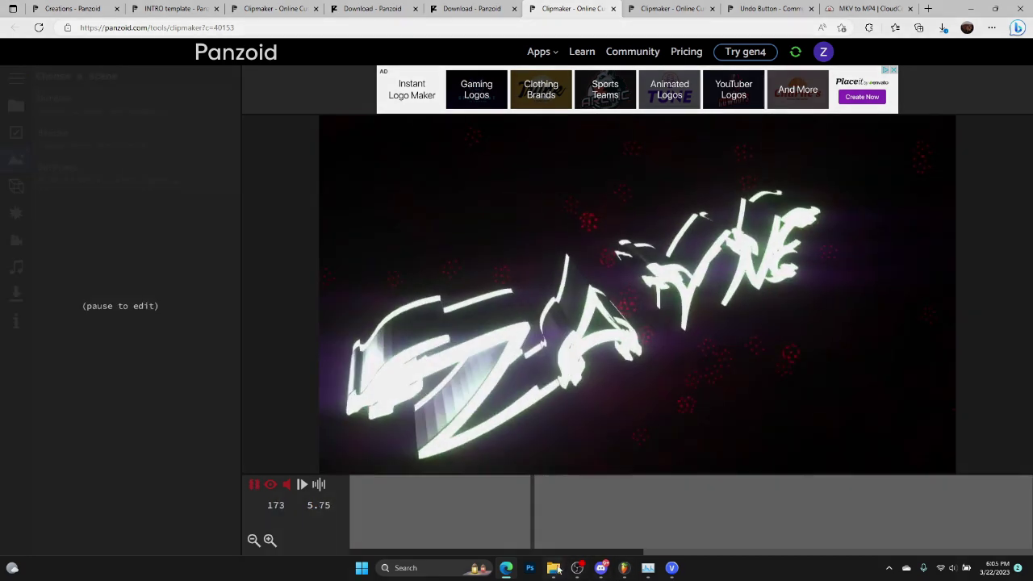